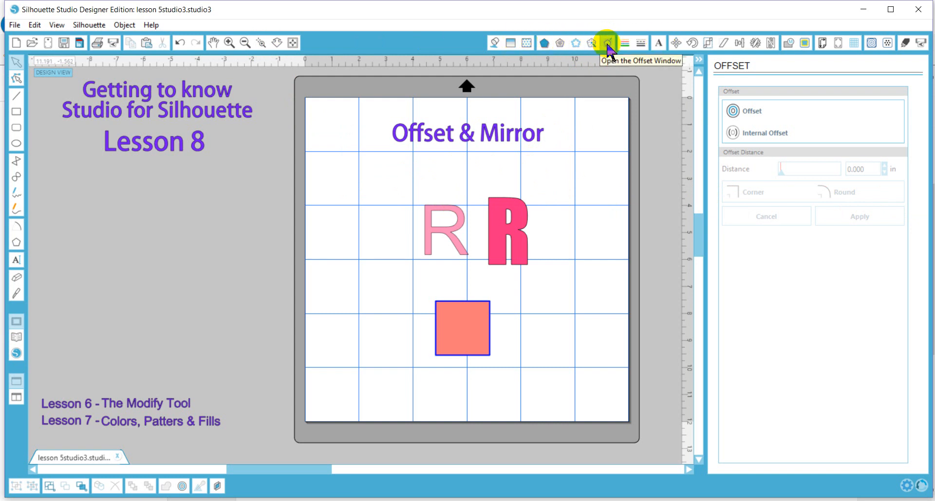
Start an external offset around the bold R
{"action": "left_click", "coordinate": [264, 42]}
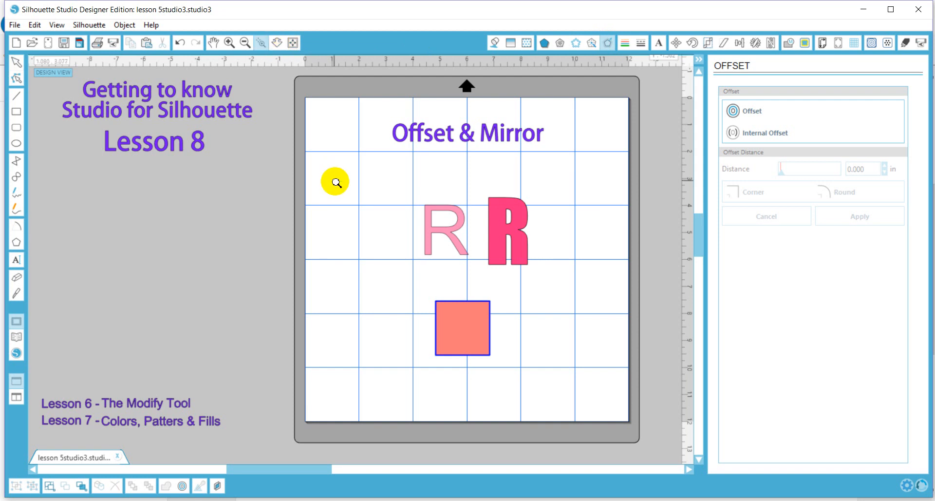
{"action": "left_click_drag", "start_coordinate": [370, 181], "coordinate": [543, 310]}
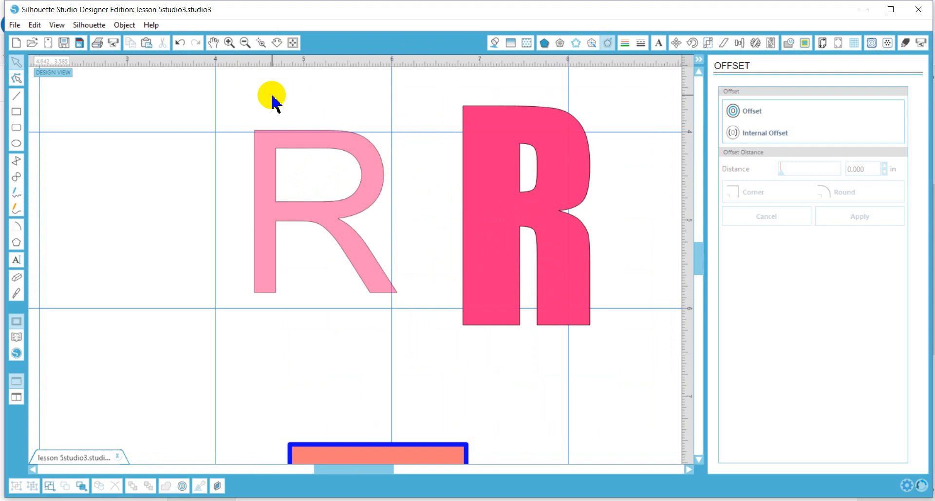
{"action": "left_click", "coordinate": [486, 203]}
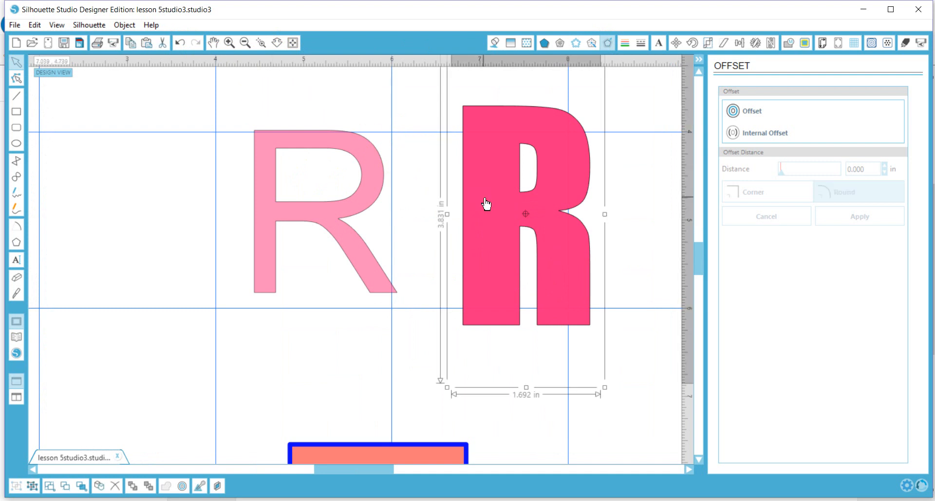
{"action": "left_click", "coordinate": [750, 112]}
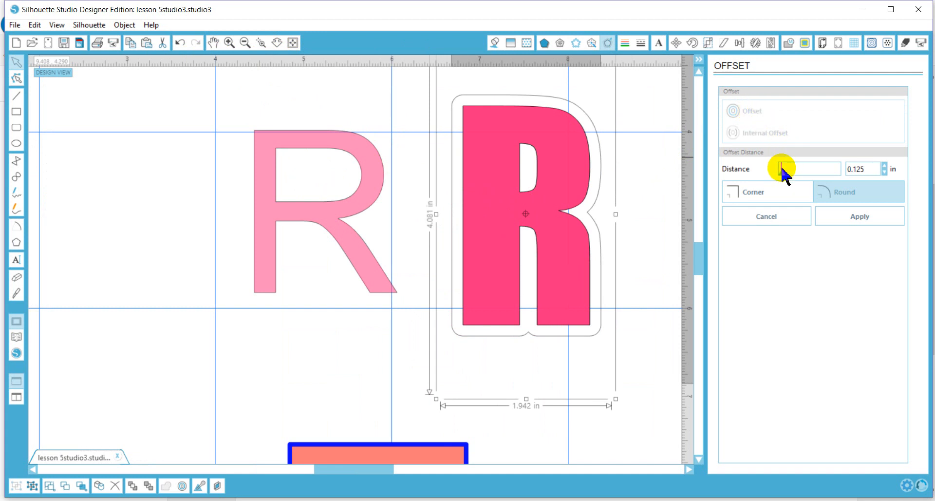
Set the bold R's offset distance to 0.058 in, trying the Corner style before returning to Round
{"action": "left_click", "coordinate": [885, 172]}
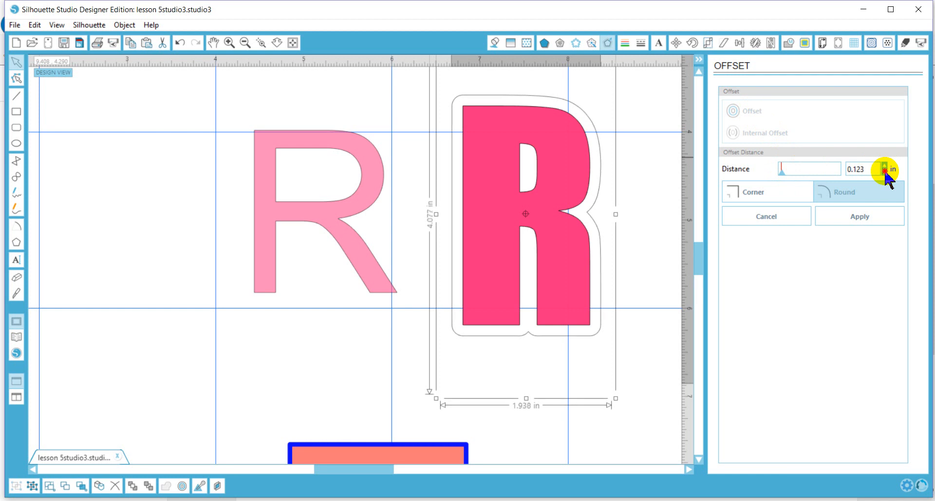
{"action": "left_click_drag", "start_coordinate": [885, 172], "coordinate": [885, 172]}
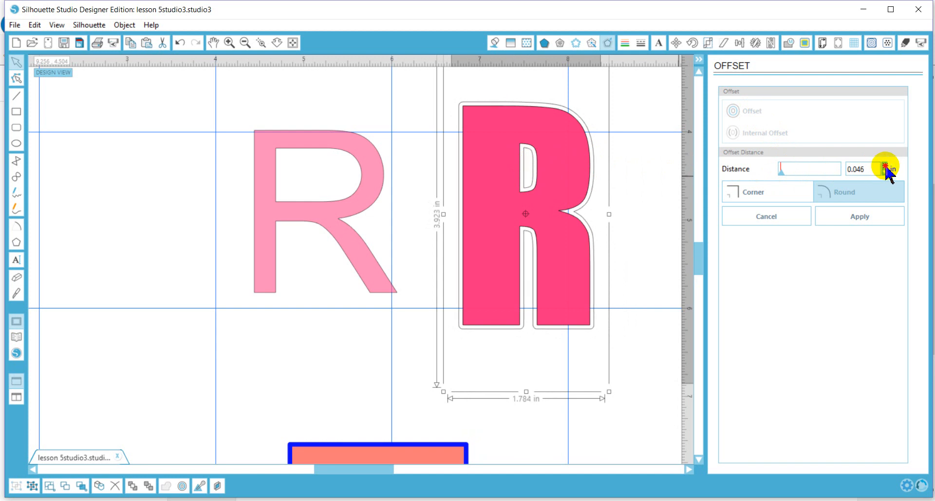
{"action": "left_click_drag", "start_coordinate": [886, 168], "coordinate": [886, 167]}
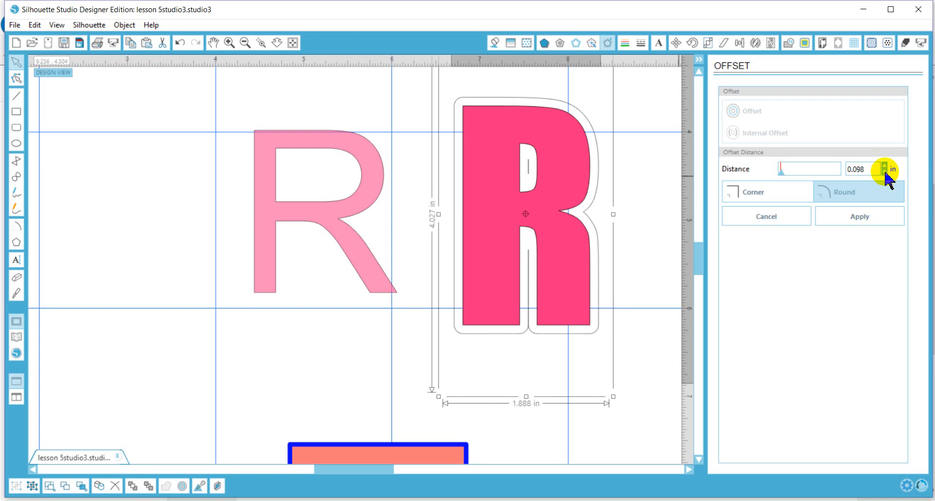
{"action": "left_click_drag", "start_coordinate": [885, 173], "coordinate": [885, 173]}
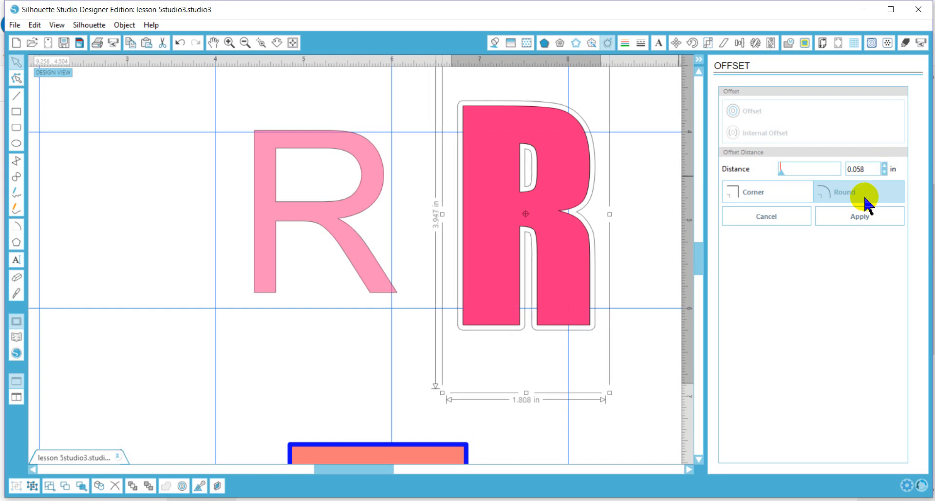
{"action": "left_click", "coordinate": [786, 194]}
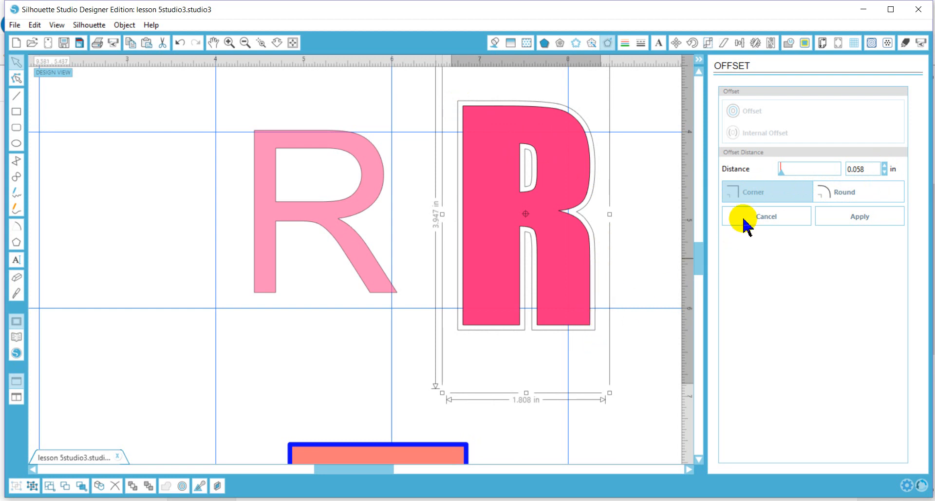
{"action": "left_click", "coordinate": [853, 196]}
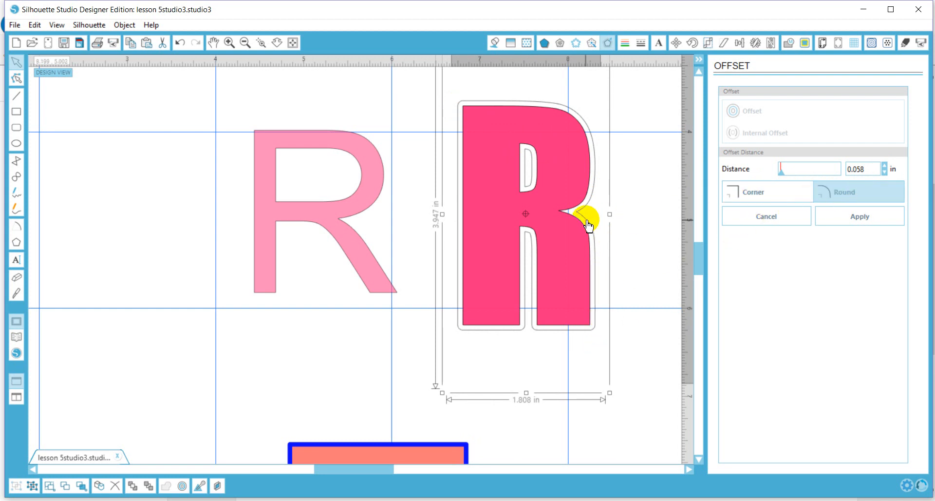
Delete the offset outline from around the bold R after moving the letter aside, and place the letter back beside the thin R
{"action": "mouse_move", "coordinate": [570, 203]}
{"action": "left_mouse_down"}
{"action": "mouse_move", "coordinate": [490, 211]}
{"action": "mouse_move", "coordinate": [581, 204]}
{"action": "mouse_move", "coordinate": [573, 205]}
{"action": "left_mouse_up"}
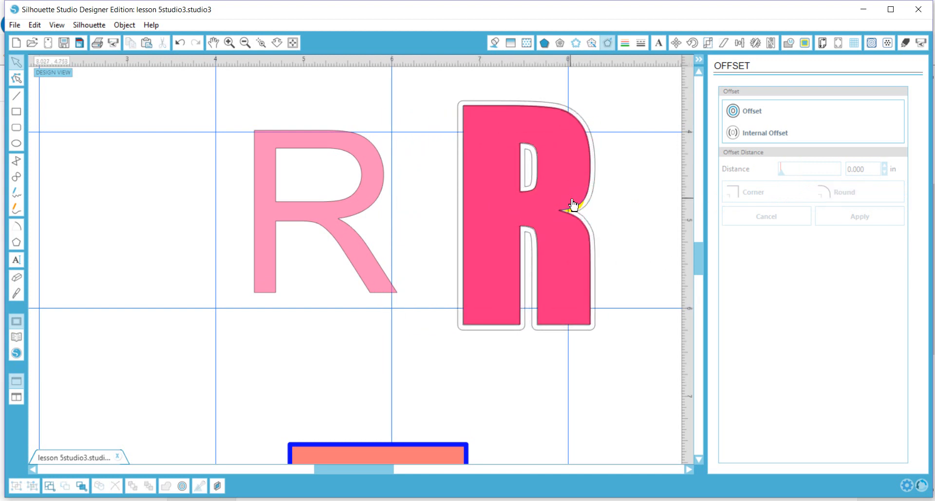
{"action": "left_click", "coordinate": [530, 238]}
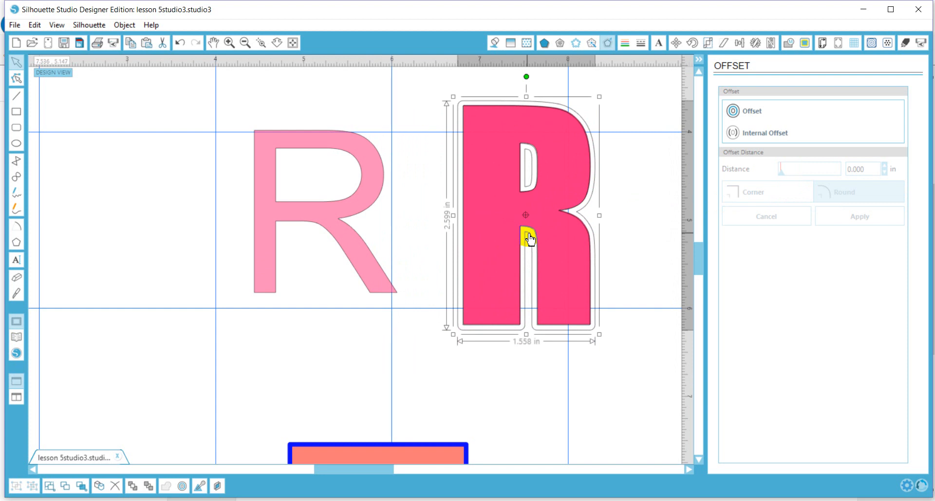
{"action": "left_click", "coordinate": [531, 240]}
{"action": "left_click_drag", "start_coordinate": [507, 231], "coordinate": [547, 289]}
{"action": "left_click", "coordinate": [463, 208]}
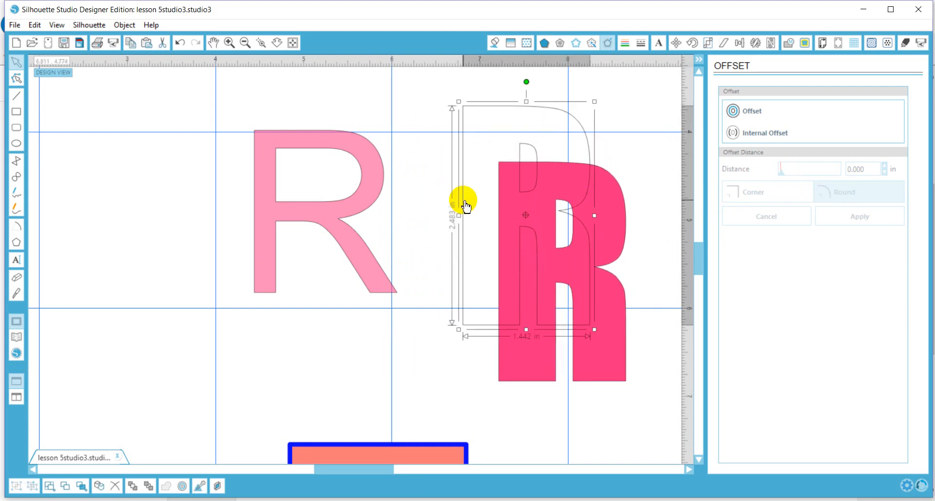
{"action": "key", "text": "Delete"}
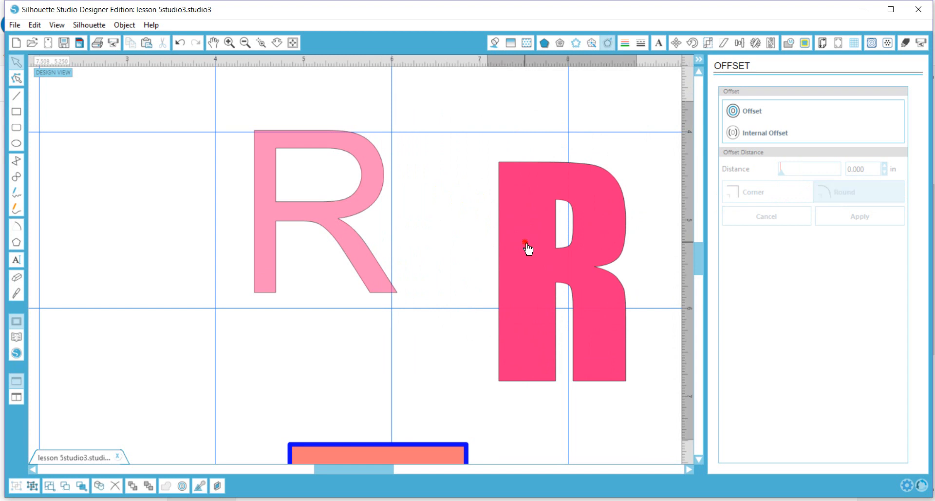
{"action": "left_click_drag", "start_coordinate": [526, 249], "coordinate": [475, 203]}
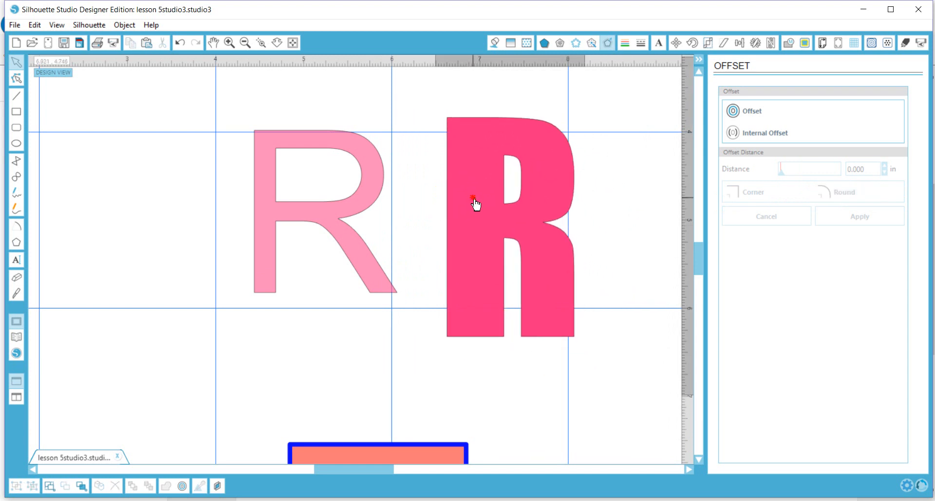
Create an internal offset of 0.066 in inside the bold R, trying Corner before returning to Round
{"action": "left_click", "coordinate": [749, 139]}
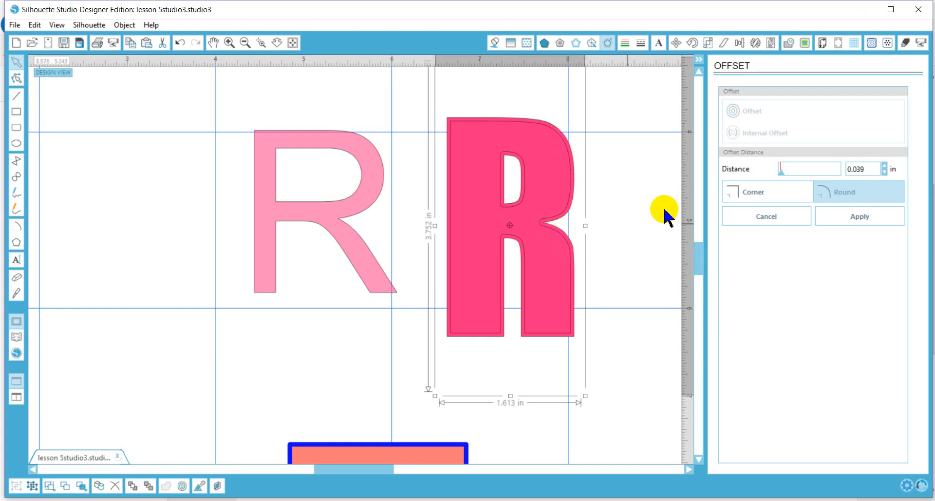
{"action": "left_click_drag", "start_coordinate": [782, 175], "coordinate": [780, 175]}
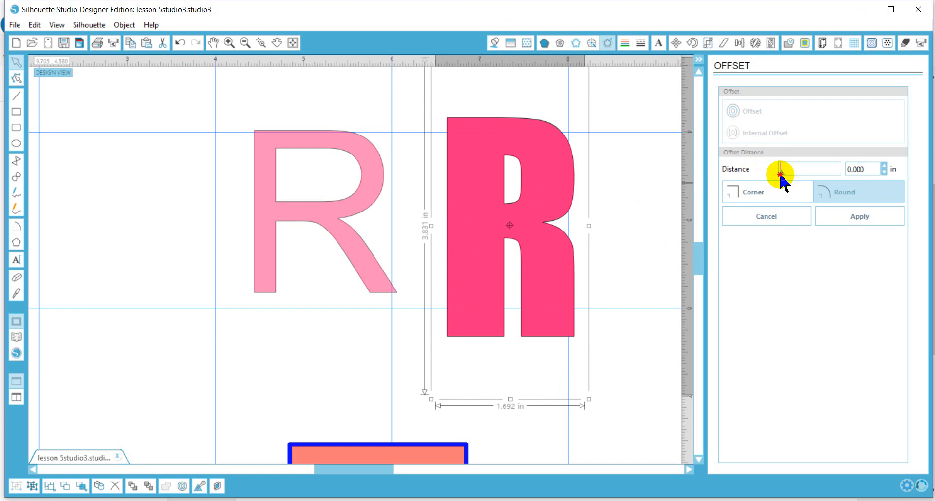
{"action": "left_click_drag", "start_coordinate": [780, 175], "coordinate": [782, 174]}
{"action": "left_click", "coordinate": [763, 198]}
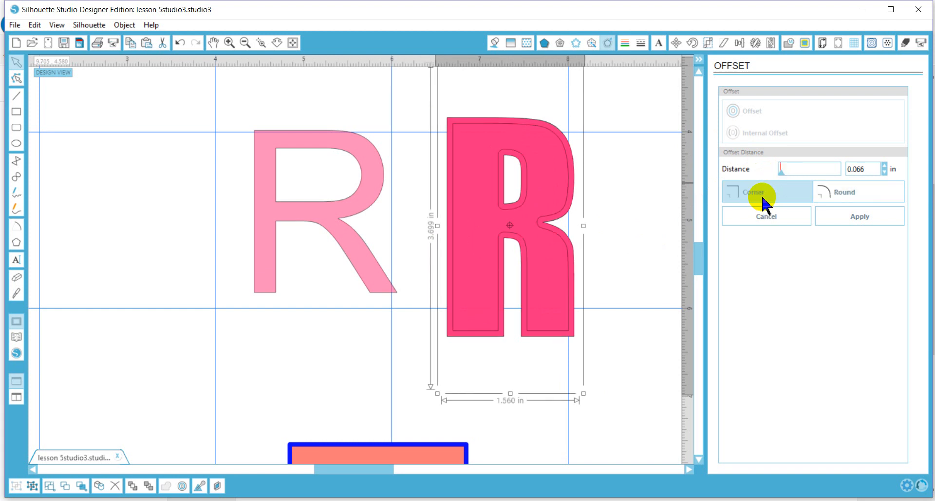
{"action": "left_click", "coordinate": [825, 191]}
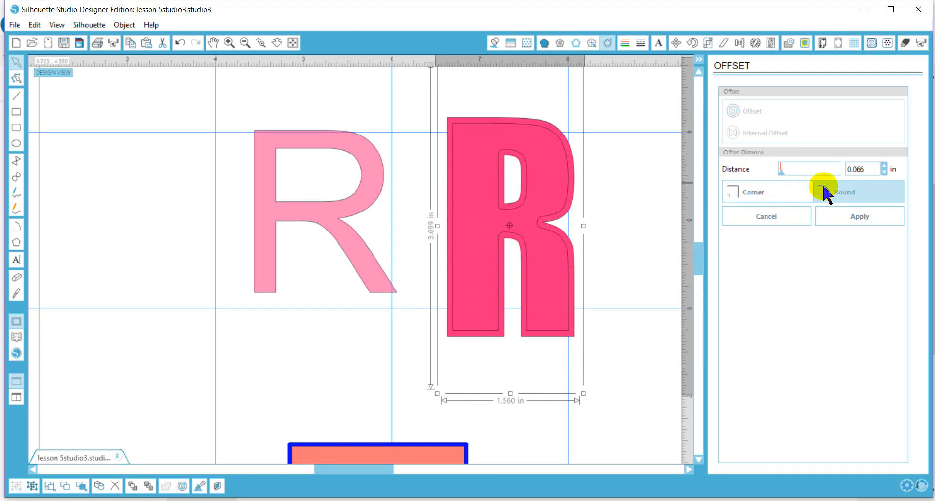
Create an external offset of 0.187 in around the thin R with the Round corner style
{"action": "left_click", "coordinate": [373, 185]}
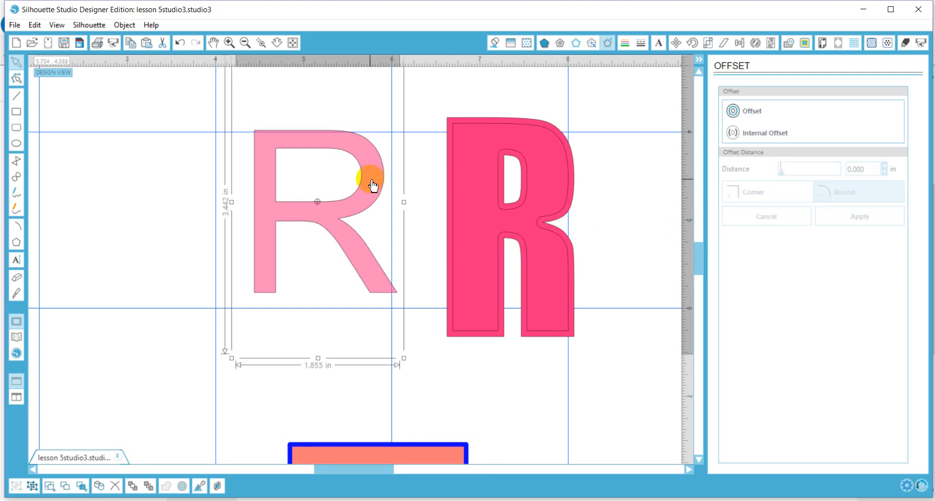
{"action": "left_click", "coordinate": [739, 113]}
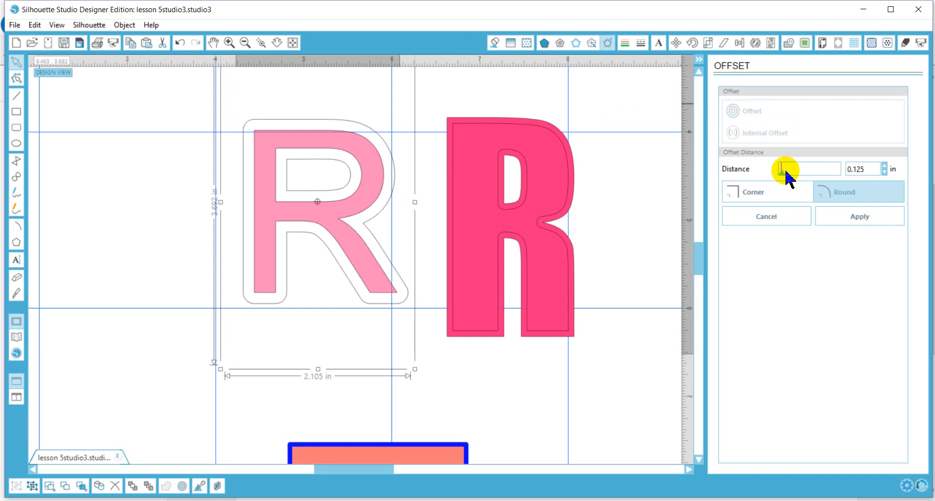
{"action": "left_click_drag", "start_coordinate": [781, 170], "coordinate": [781, 170]}
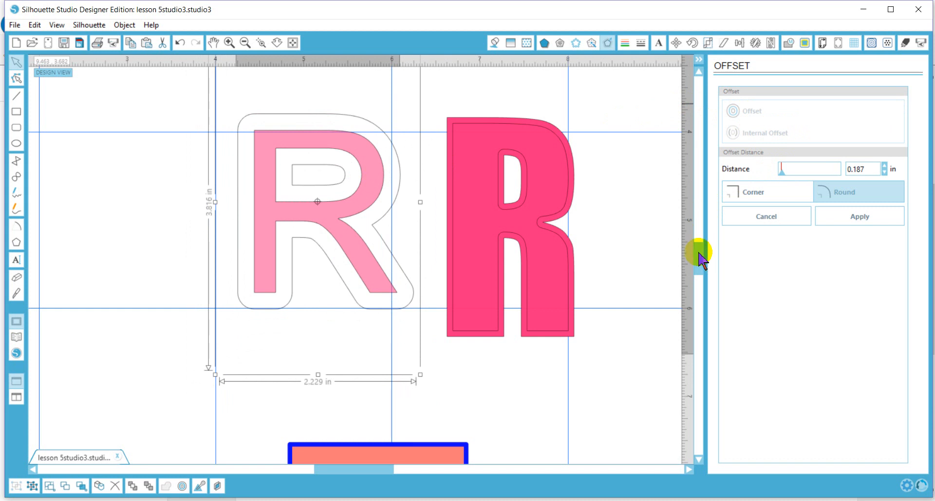
{"action": "mouse_move", "coordinate": [698, 253]}
{"action": "left_mouse_down"}
{"action": "mouse_move", "coordinate": [700, 283]}
{"action": "mouse_move", "coordinate": [697, 248]}
{"action": "left_mouse_up"}
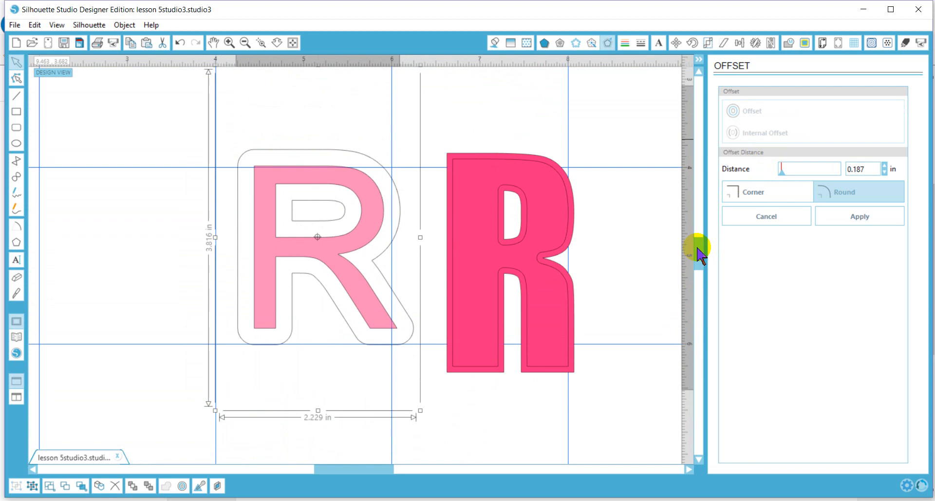
Create mirrored copies of the bold R on both its left and right sides with the Replicate mirror options
{"action": "left_click", "coordinate": [292, 43]}
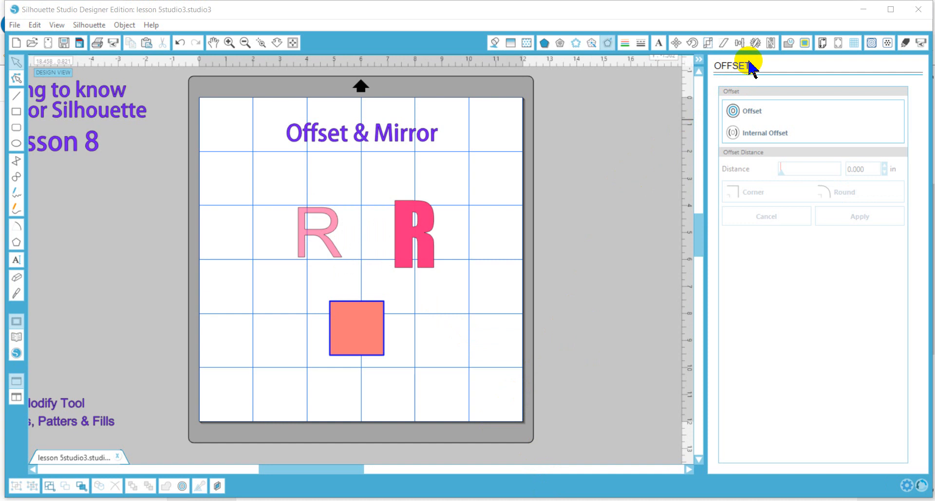
{"action": "left_click", "coordinate": [757, 45]}
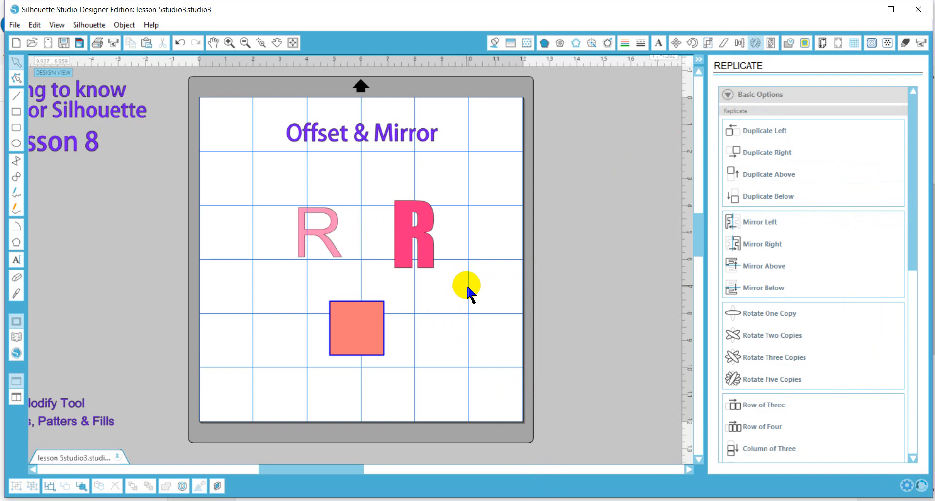
{"action": "left_click", "coordinate": [427, 263]}
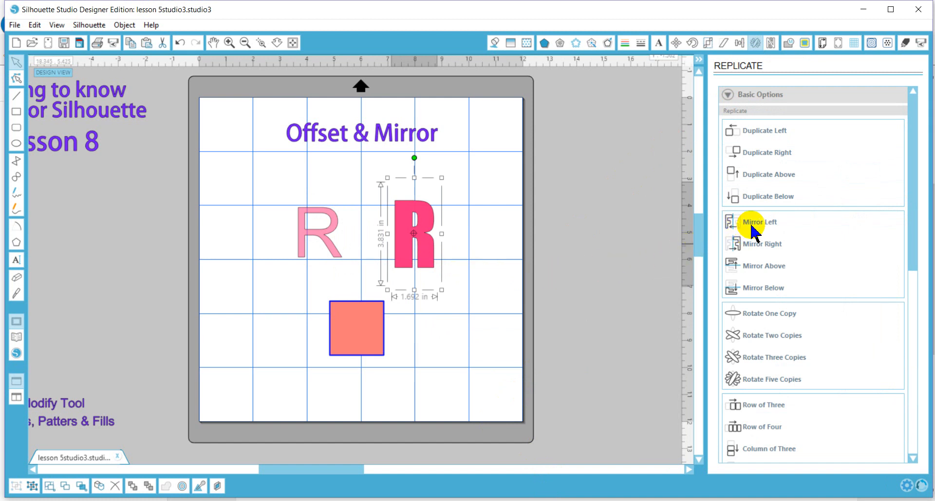
{"action": "left_click", "coordinate": [464, 248]}
{"action": "left_click", "coordinate": [410, 235]}
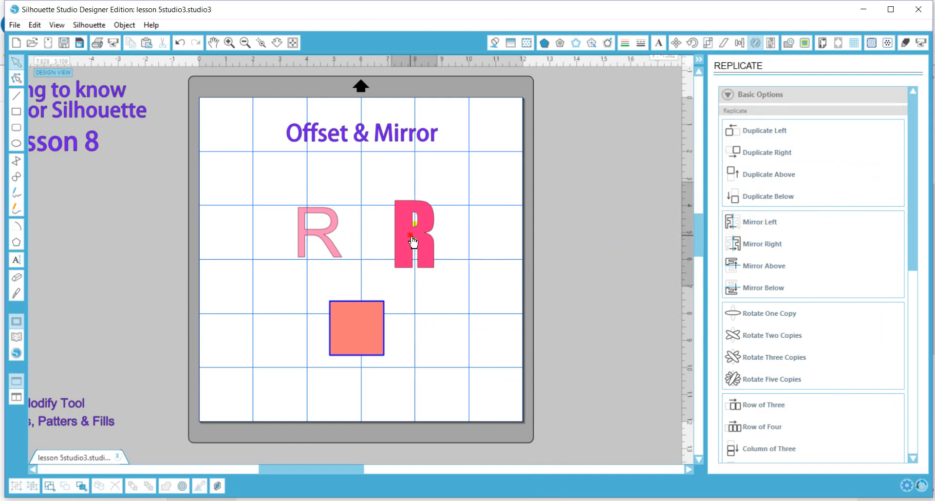
{"action": "left_click", "coordinate": [740, 225]}
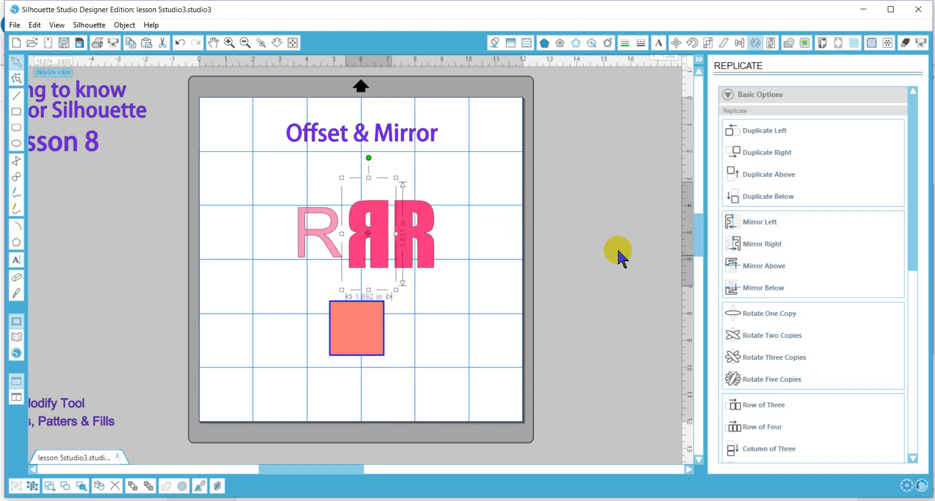
{"action": "left_click", "coordinate": [436, 243]}
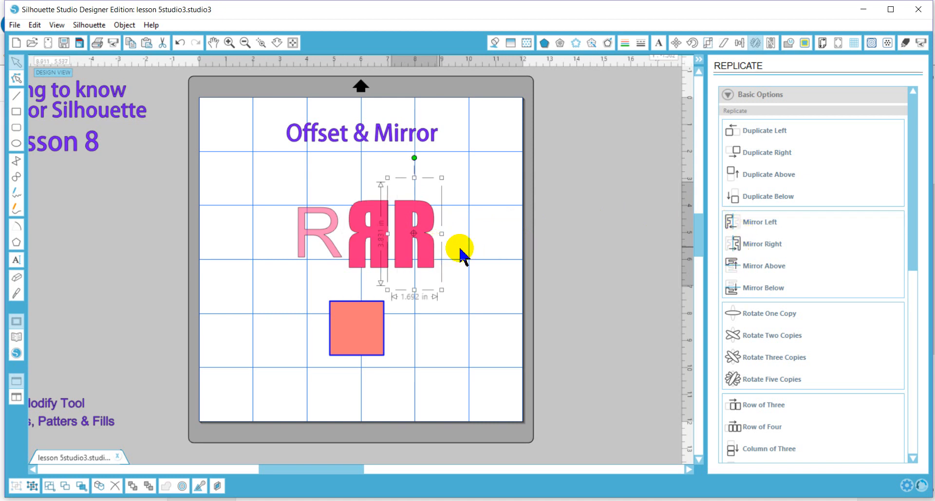
{"action": "left_click", "coordinate": [760, 245]}
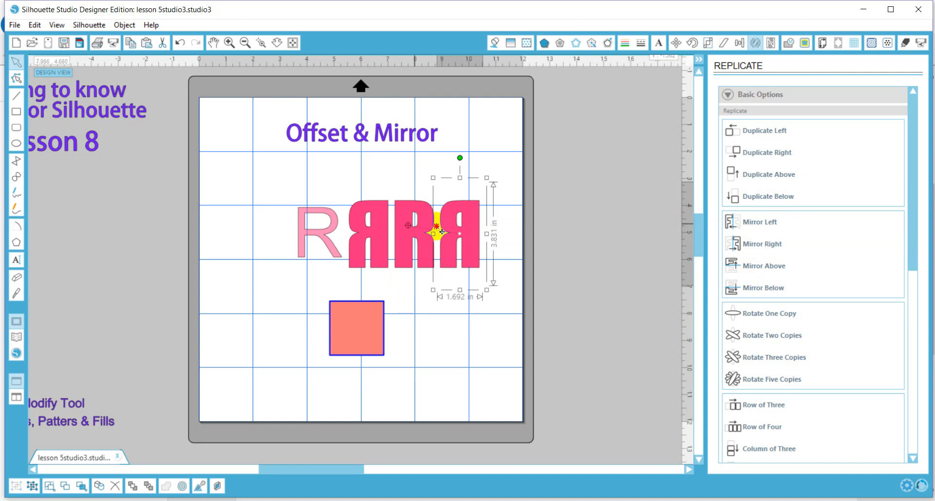
Move the right mirrored copy onto the left one and delete both copies
{"action": "left_click_drag", "start_coordinate": [470, 236], "coordinate": [379, 236]}
{"action": "left_click", "coordinate": [371, 234]}
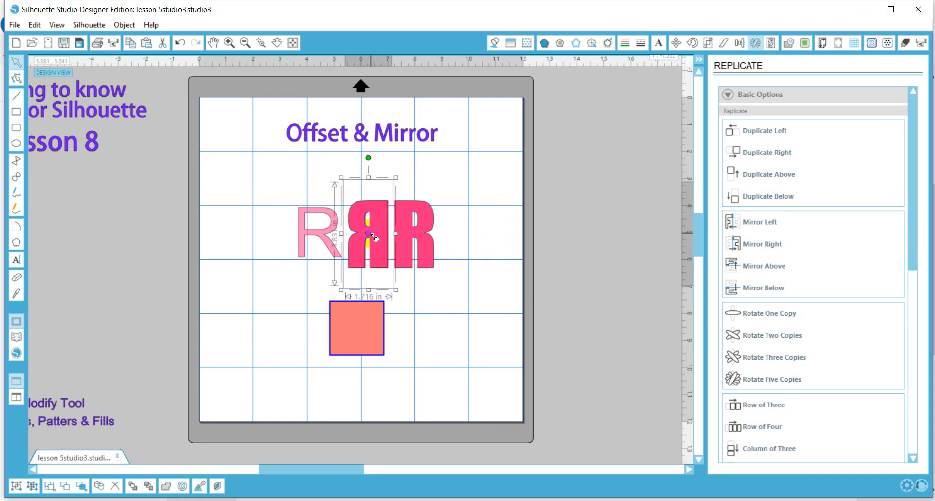
{"action": "key", "text": "Delete"}
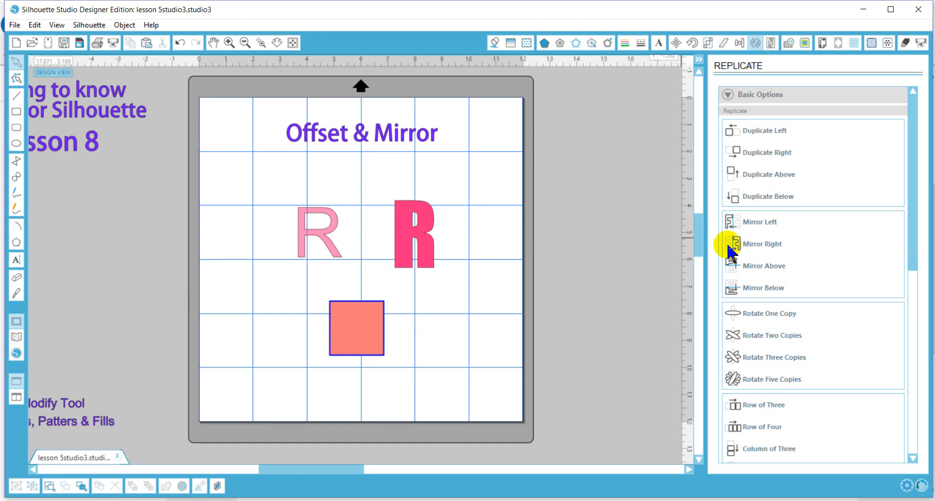
Create a mirrored copy above the bold R and move it to the left of the thin R
{"action": "left_click", "coordinate": [432, 252]}
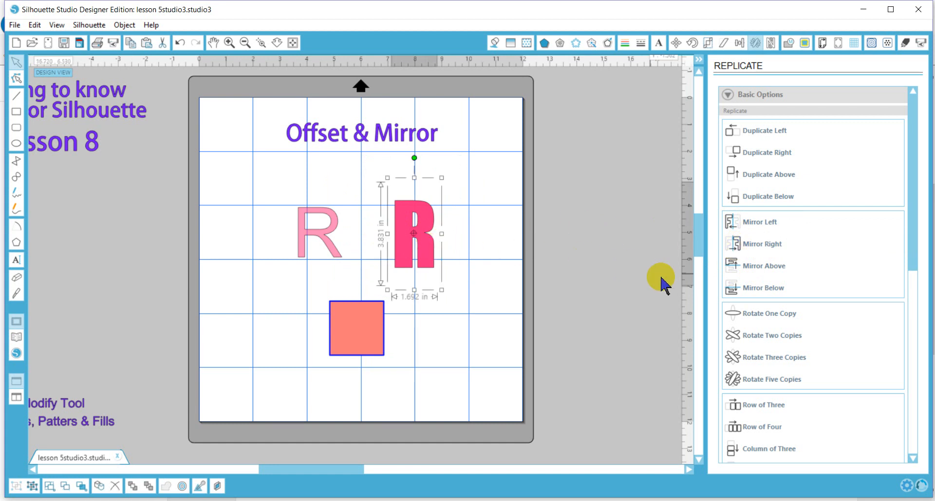
{"action": "left_click", "coordinate": [734, 271]}
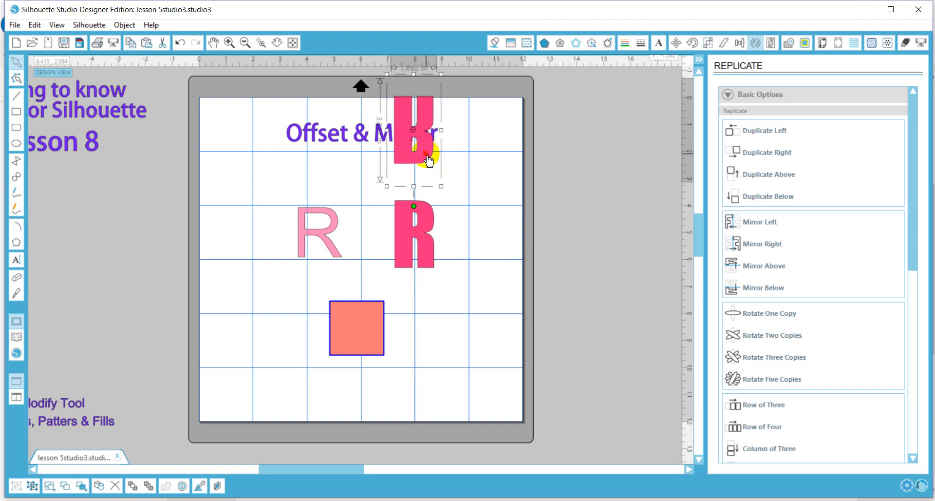
{"action": "left_click_drag", "start_coordinate": [427, 156], "coordinate": [272, 262]}
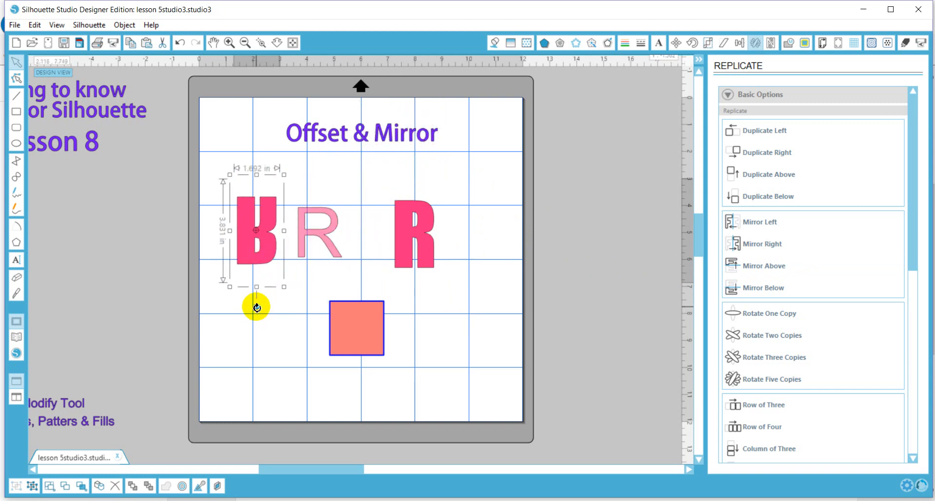
Rotate the flipped copy by 180 degrees, and lay a right-mirrored copy of the bold R over it
{"action": "left_click_drag", "start_coordinate": [257, 308], "coordinate": [256, 179]}
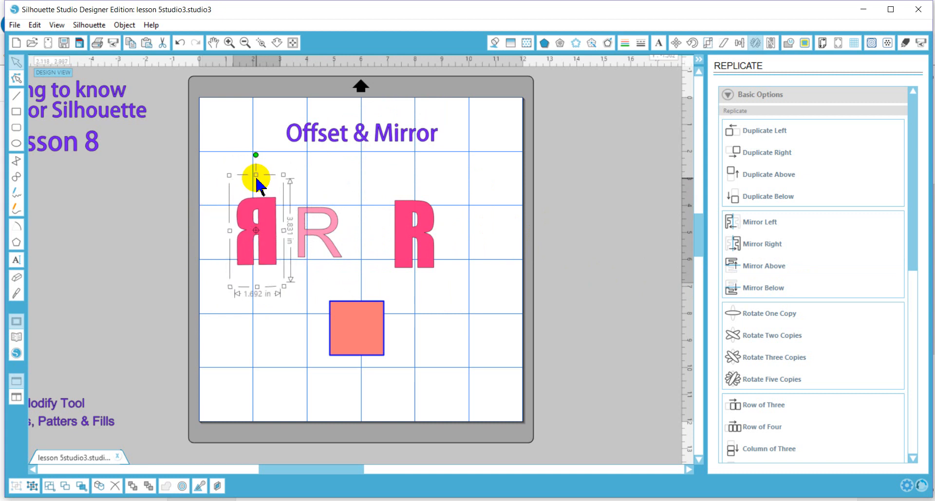
{"action": "left_click", "coordinate": [413, 250]}
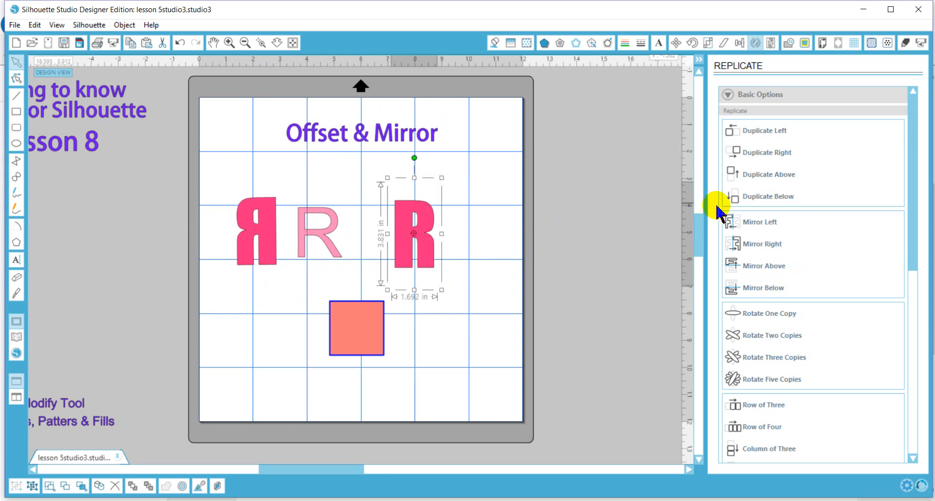
{"action": "left_click", "coordinate": [755, 246]}
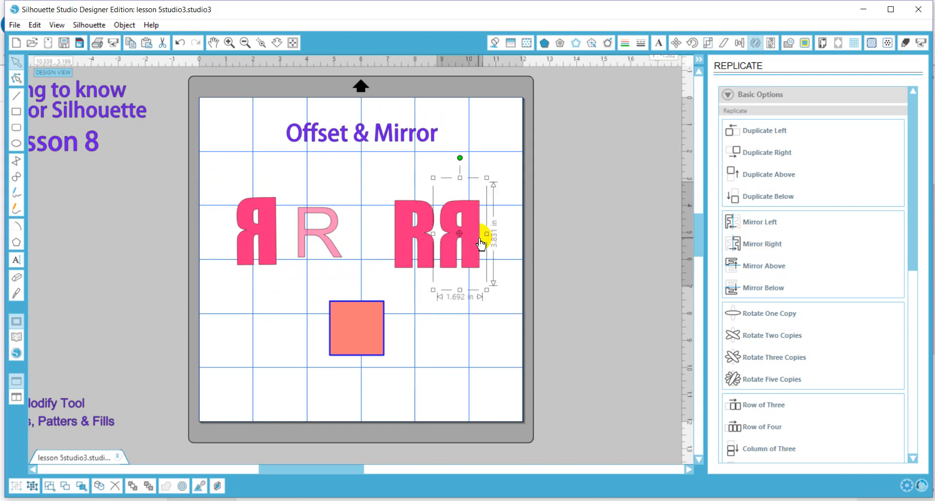
{"action": "left_click_drag", "start_coordinate": [478, 244], "coordinate": [275, 240]}
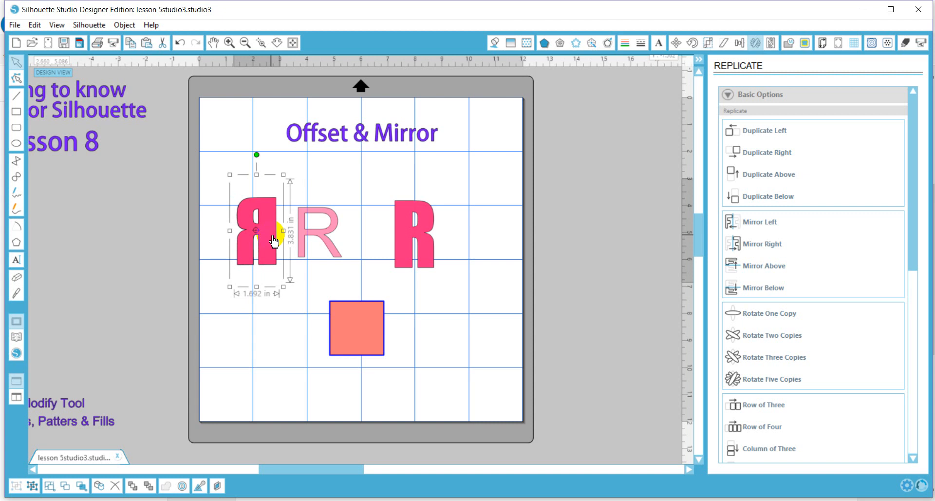
Delete the two overlapping mirrored copies beside the thin R
{"action": "left_click_drag", "start_coordinate": [221, 189], "coordinate": [271, 287]}
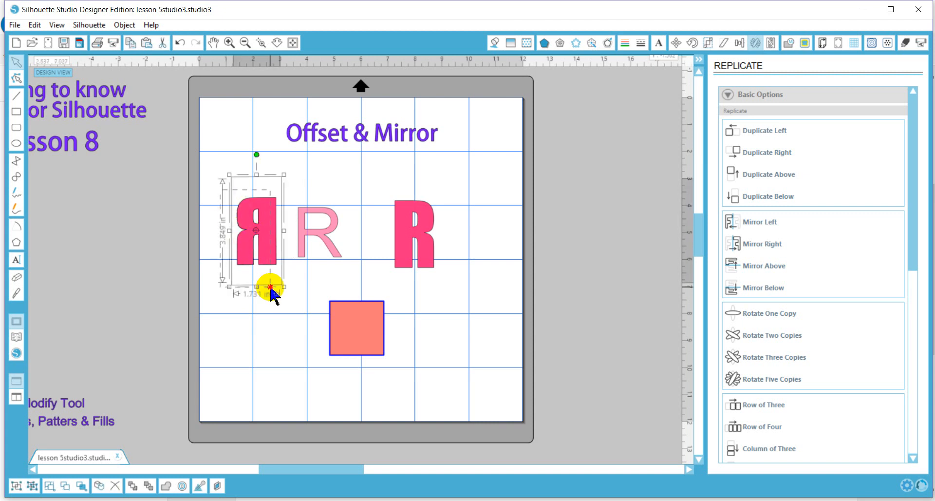
{"action": "key", "text": "Delete"}
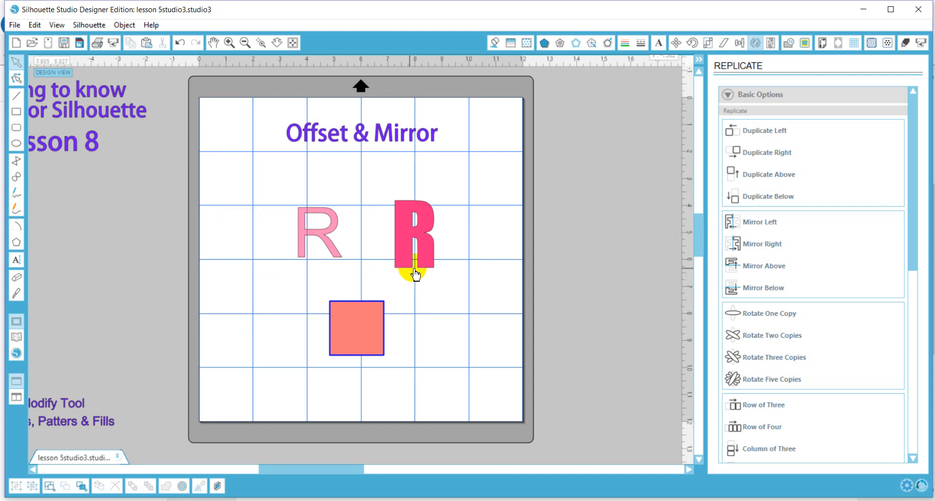
Move the bold R closer to the thin R and create a mirrored copy on its right with Mirror Right
{"action": "left_click", "coordinate": [423, 241]}
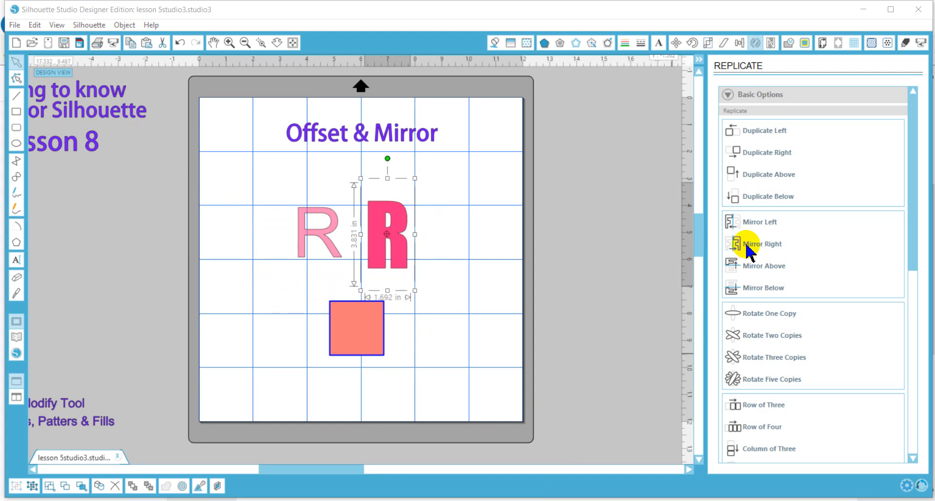
{"action": "left_click", "coordinate": [750, 248]}
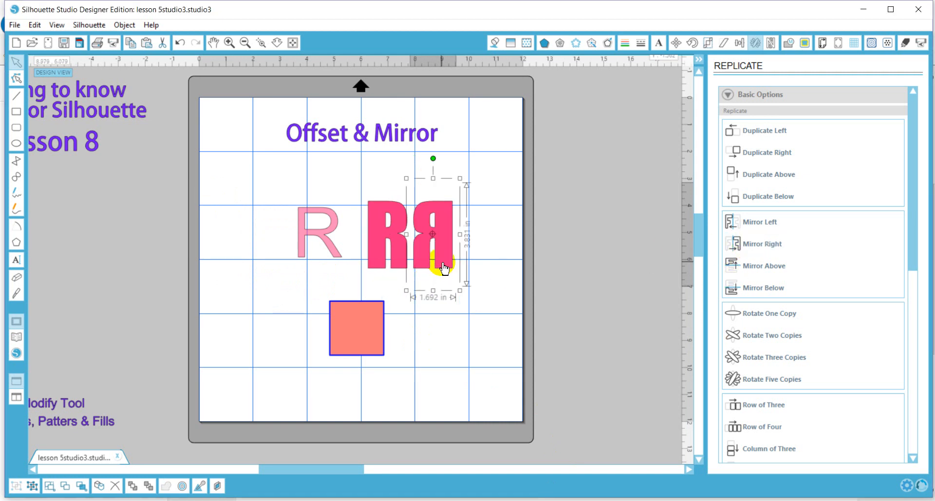
Try typing extra letters into the mirrored bold R's text, erase them and leave text editing
{"action": "double_click", "coordinate": [437, 262]}
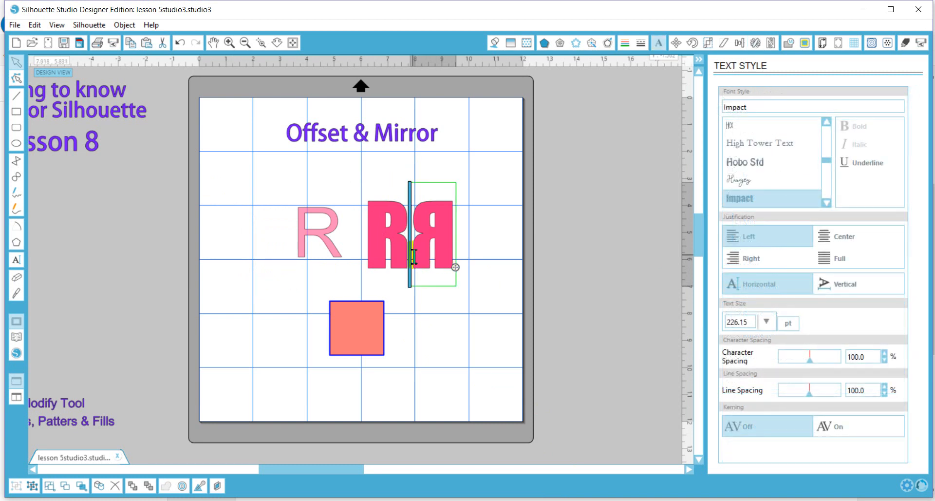
{"action": "type", "text": "ob"}
{"action": "key", "text": "BackSpace"}
{"action": "key", "text": "BackSpace"}
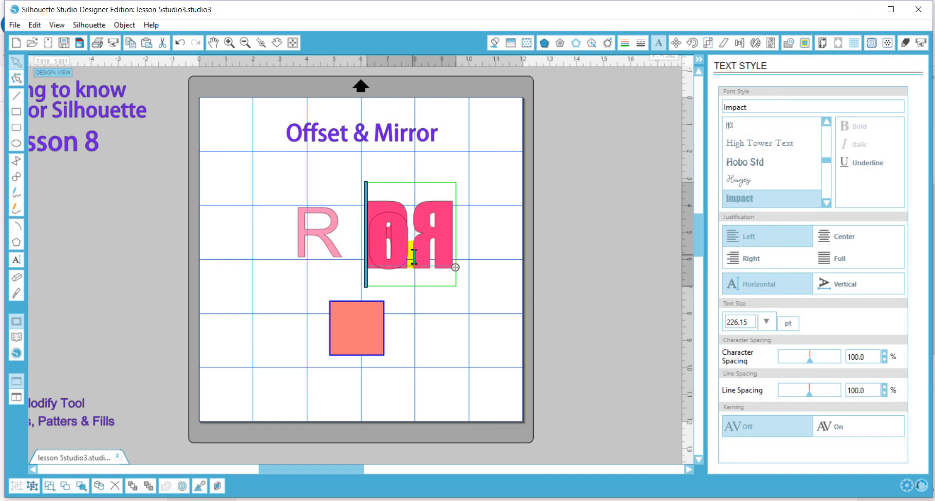
{"action": "left_click", "coordinate": [376, 258]}
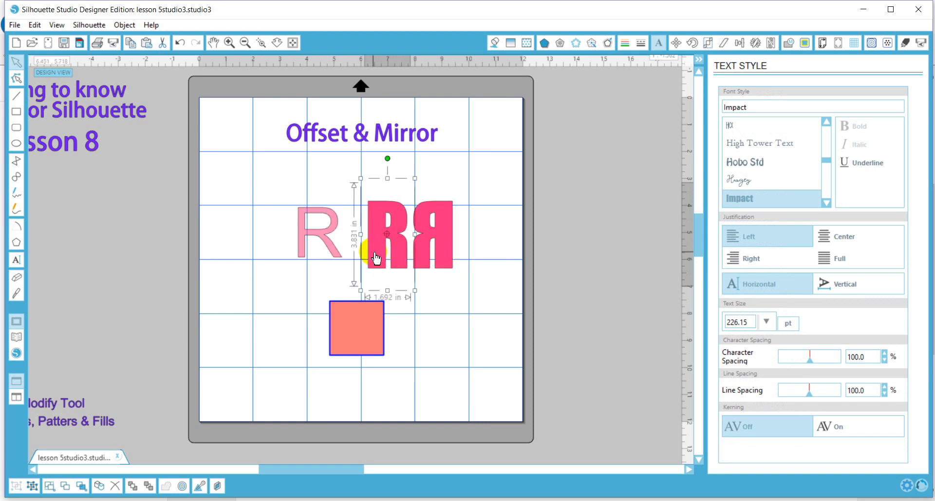
Create a 0.125 in external offset with Round corners around the thin R and move the thin R out of it
{"action": "left_click", "coordinate": [319, 237]}
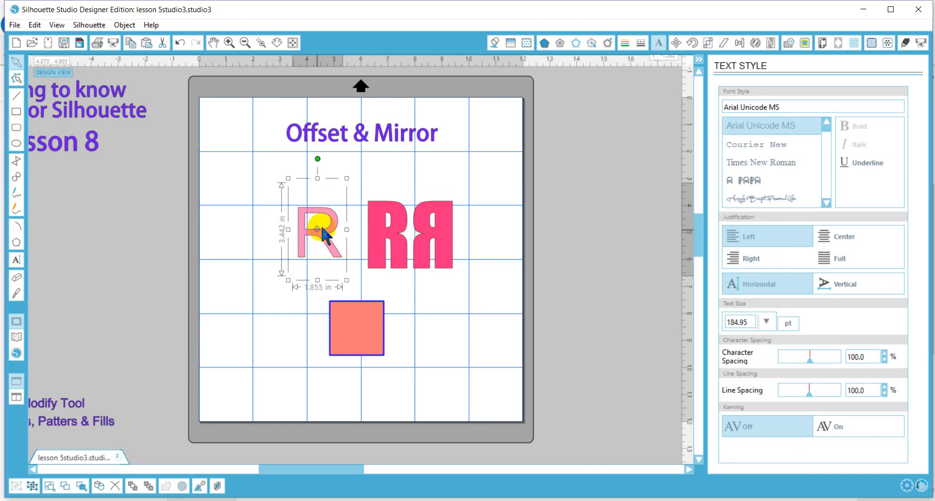
{"action": "left_click", "coordinate": [608, 43]}
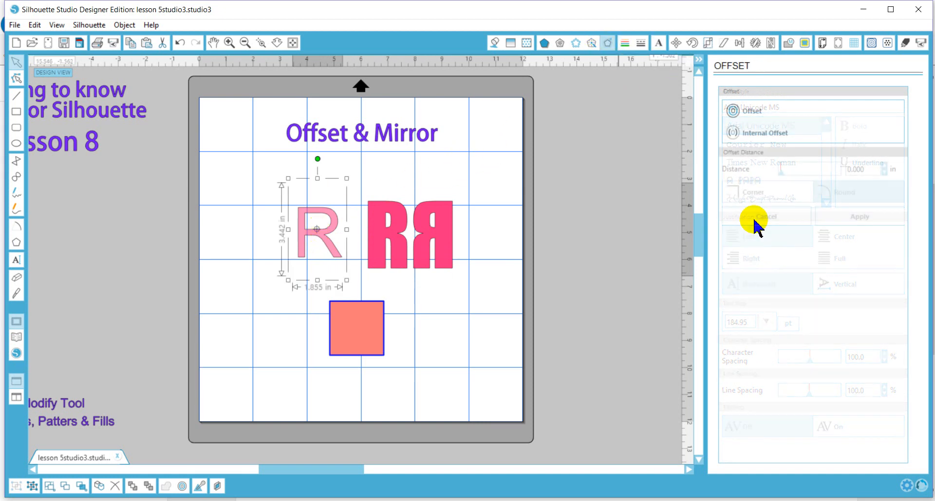
{"action": "left_click", "coordinate": [747, 117]}
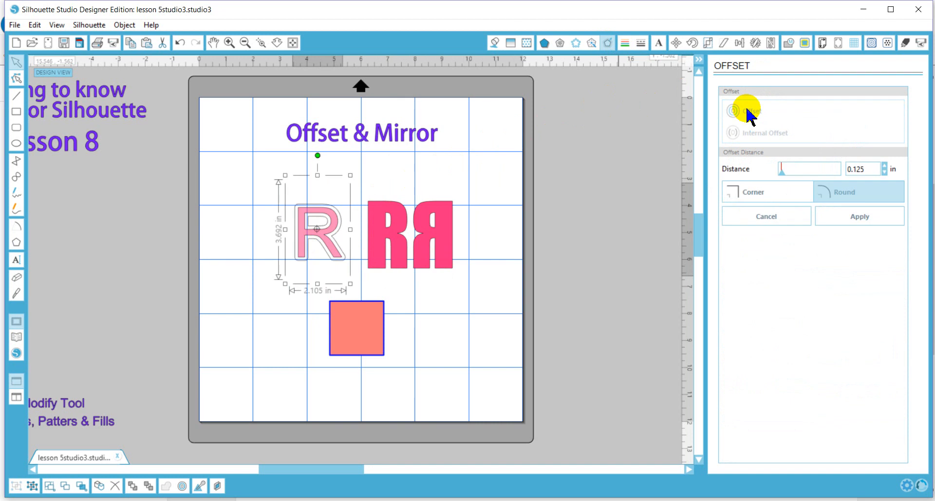
{"action": "left_click_drag", "start_coordinate": [334, 234], "coordinate": [256, 236]}
{"action": "double_click", "coordinate": [320, 240]}
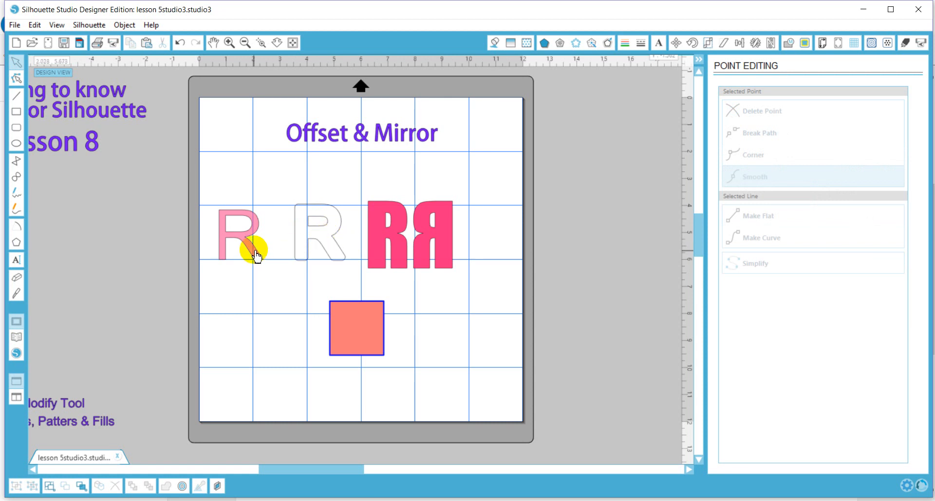
Delete the thin R's offset outline and move the thin R back beside the bold R
{"action": "left_click_drag", "start_coordinate": [253, 247], "coordinate": [281, 248]}
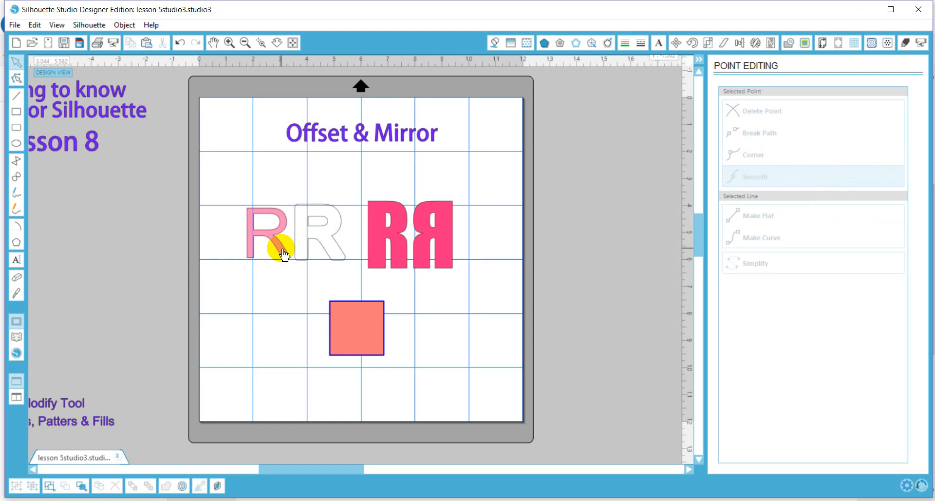
{"action": "left_click", "coordinate": [308, 251]}
{"action": "key", "text": "Delete"}
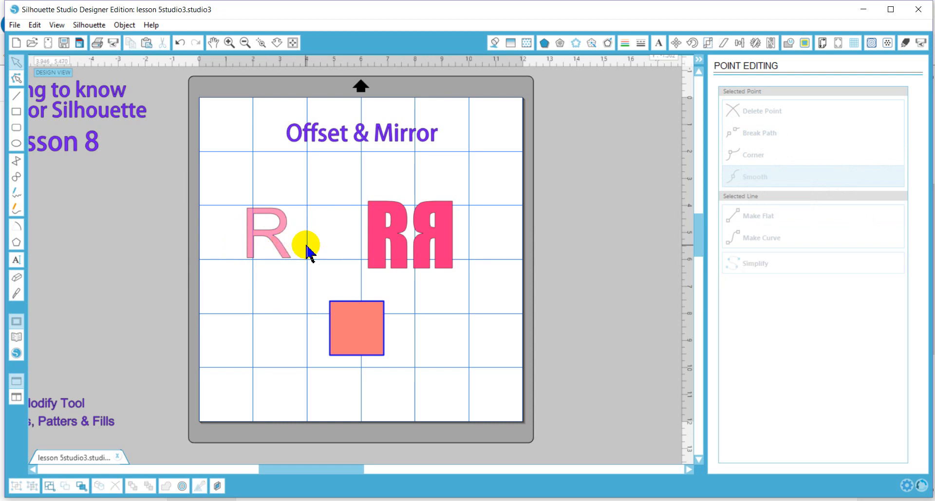
{"action": "left_click_drag", "start_coordinate": [276, 243], "coordinate": [324, 245]}
{"action": "left_click", "coordinate": [341, 241]}
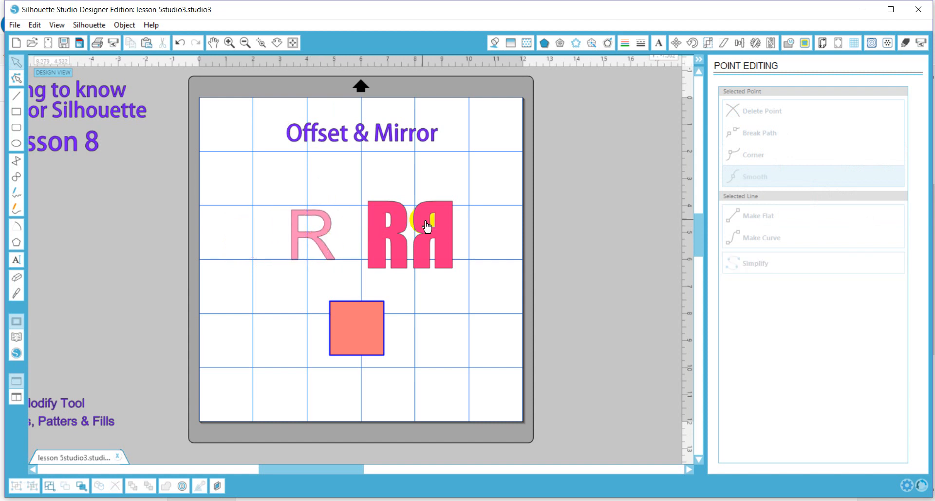
Create a 0.309 in external offset with Round corners around the thin R and move the thin R to the outline's left
{"action": "left_click", "coordinate": [310, 239]}
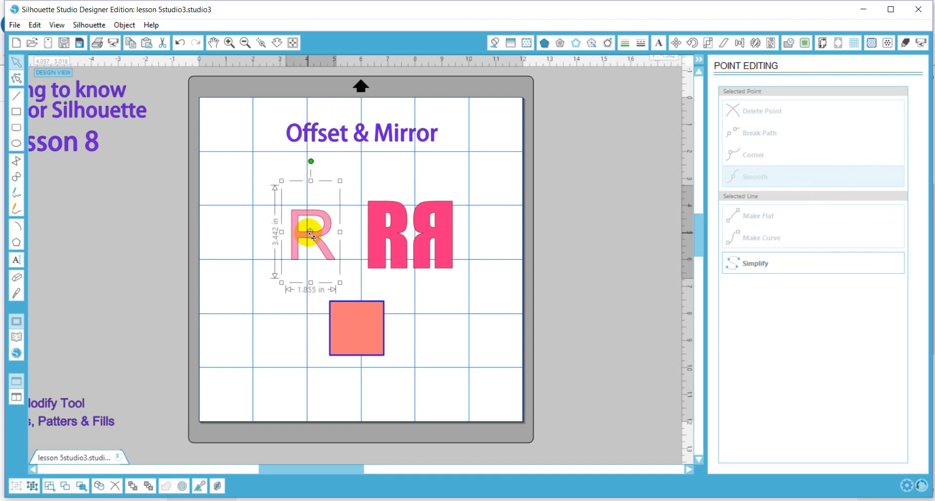
{"action": "left_click", "coordinate": [606, 45]}
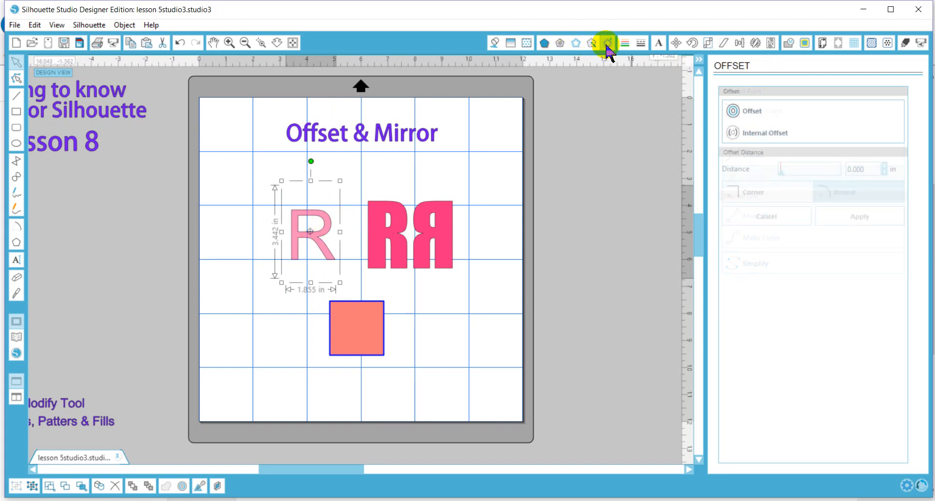
{"action": "left_click", "coordinate": [734, 112]}
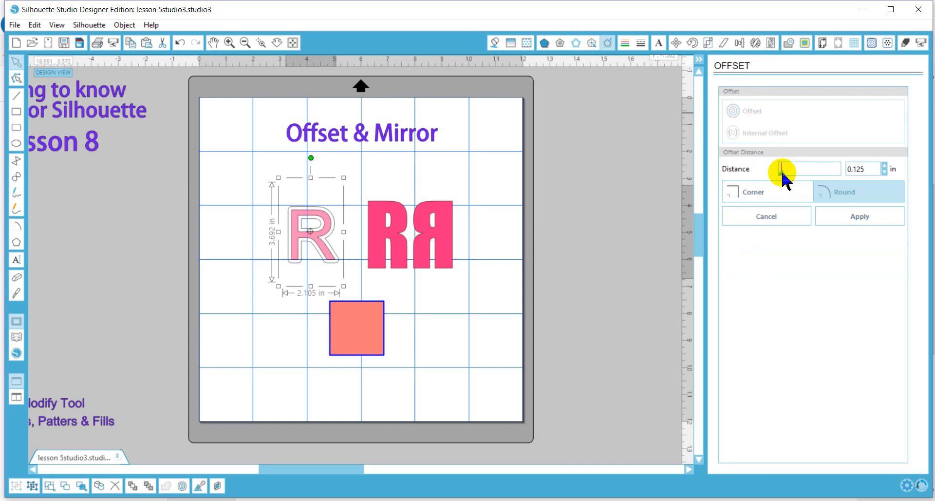
{"action": "left_click_drag", "start_coordinate": [782, 173], "coordinate": [783, 173]}
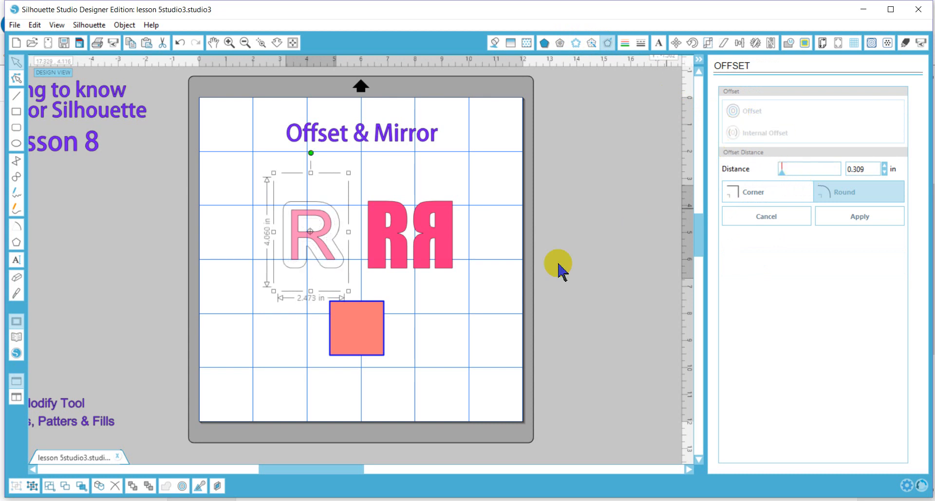
{"action": "left_click", "coordinate": [509, 301]}
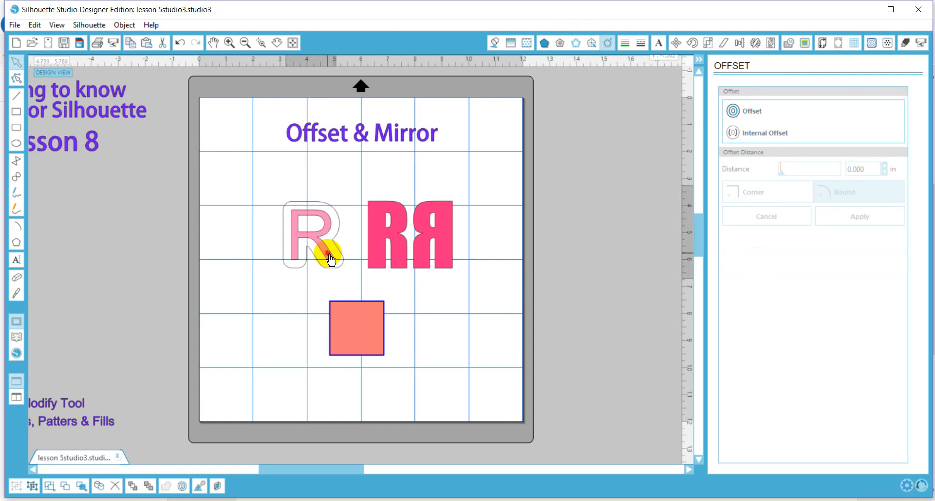
{"action": "left_click_drag", "start_coordinate": [331, 260], "coordinate": [254, 258]}
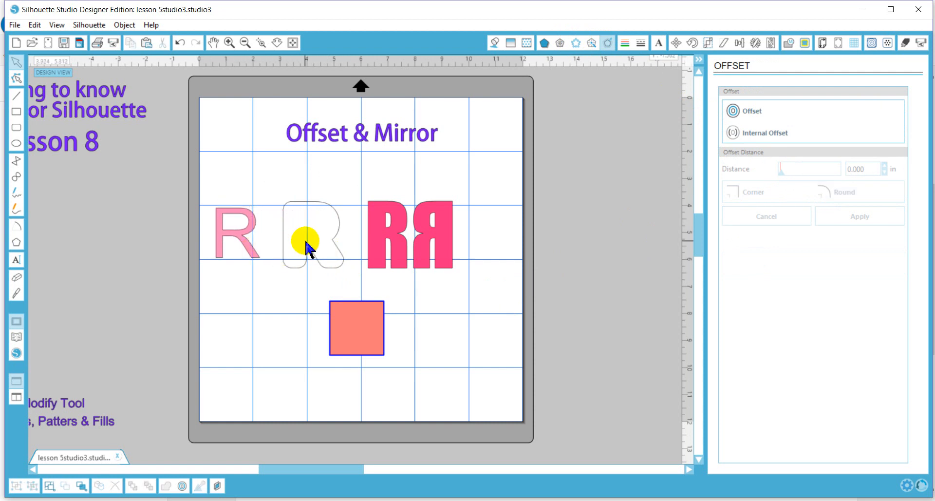
Release the thin R's compound path and ungroup the resulting pieces
{"action": "left_click", "coordinate": [233, 236]}
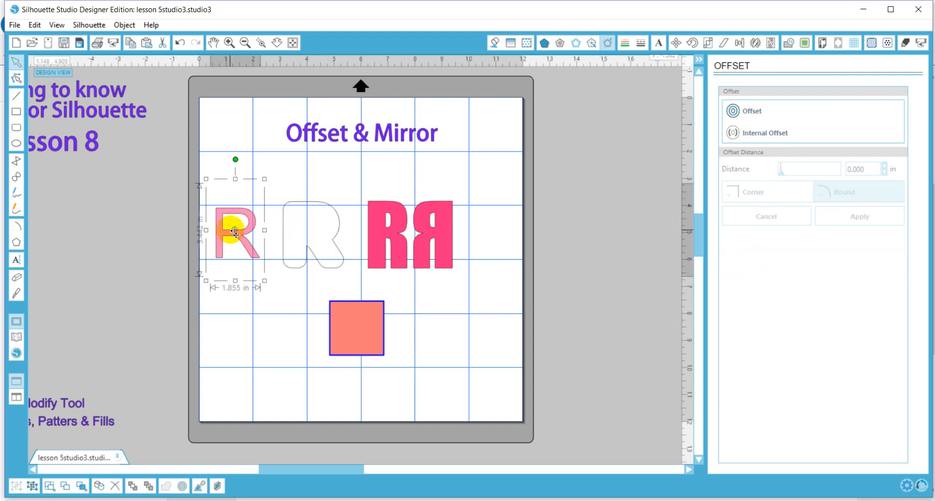
{"action": "right_click", "coordinate": [233, 237]}
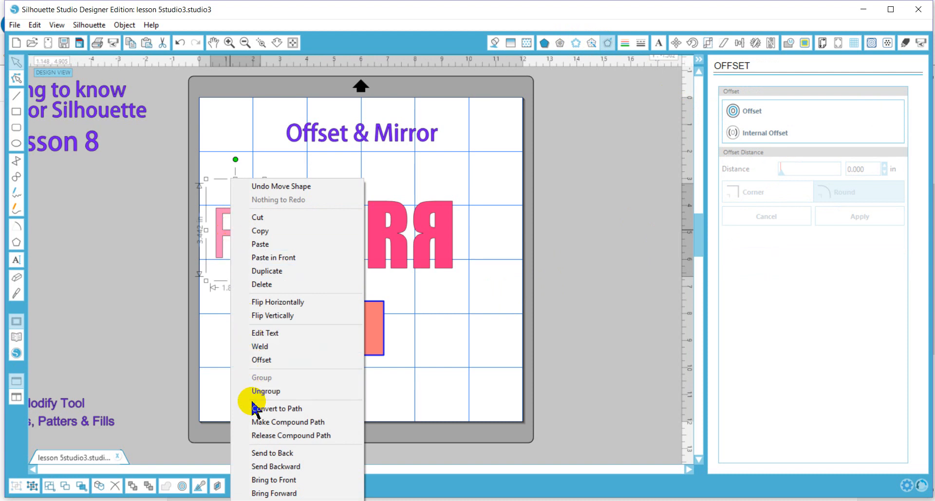
{"action": "left_click", "coordinate": [219, 347]}
{"action": "left_click", "coordinate": [234, 240]}
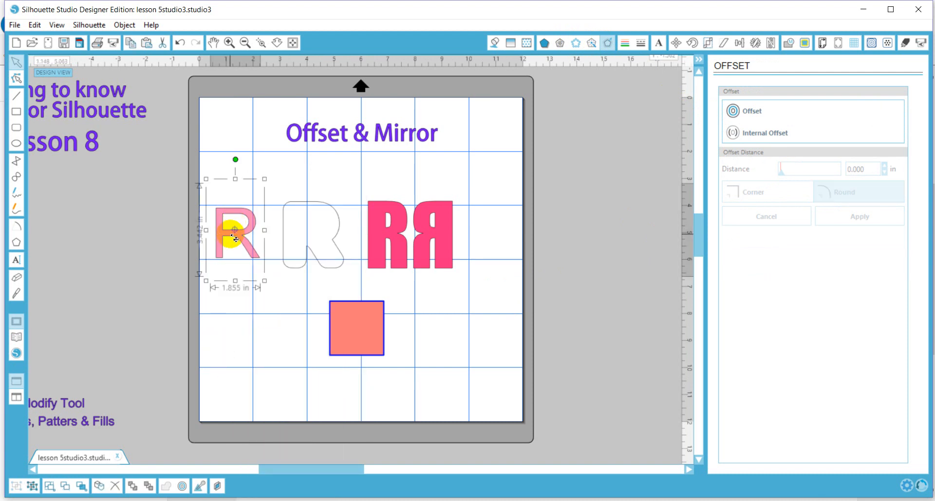
{"action": "right_click", "coordinate": [236, 239]}
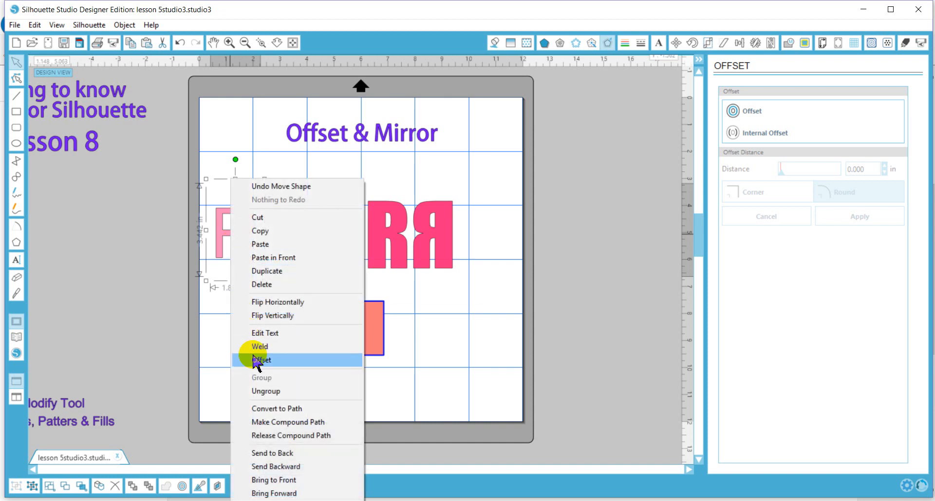
{"action": "left_click", "coordinate": [257, 435]}
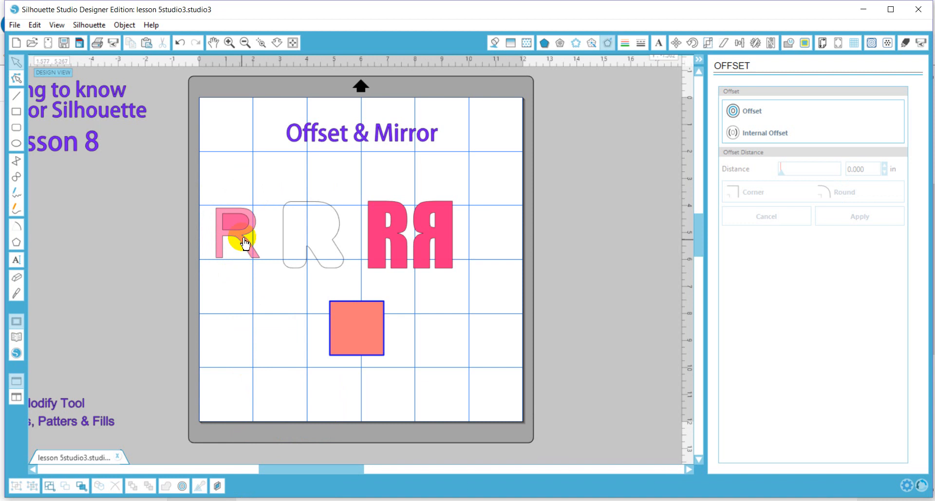
{"action": "mouse_move", "coordinate": [246, 235]}
{"action": "left_mouse_down"}
{"action": "mouse_move", "coordinate": [262, 246]}
{"action": "mouse_move", "coordinate": [246, 242]}
{"action": "mouse_move", "coordinate": [244, 228]}
{"action": "left_mouse_up"}
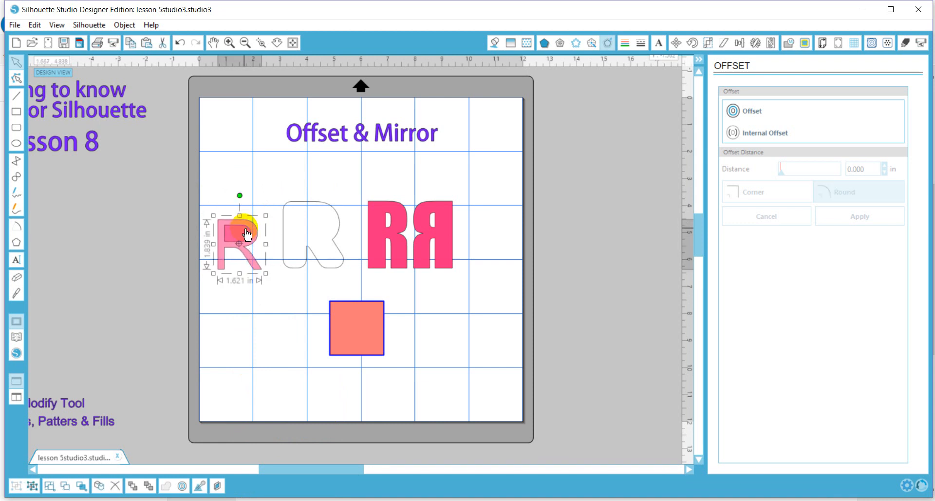
{"action": "right_click", "coordinate": [244, 228]}
{"action": "left_click", "coordinate": [263, 391]}
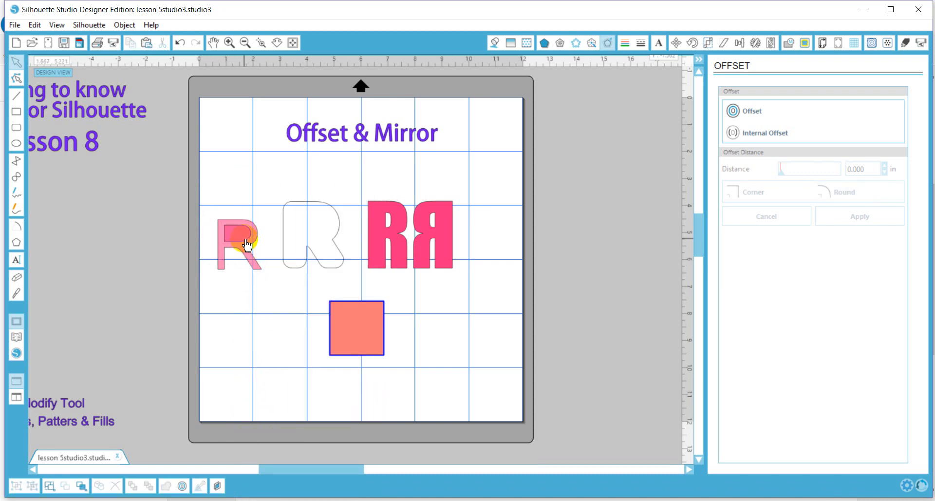
Move the thin R's inner counter piece into the offset outline and make both shapes a compound path
{"action": "left_click_drag", "start_coordinate": [247, 243], "coordinate": [320, 234]}
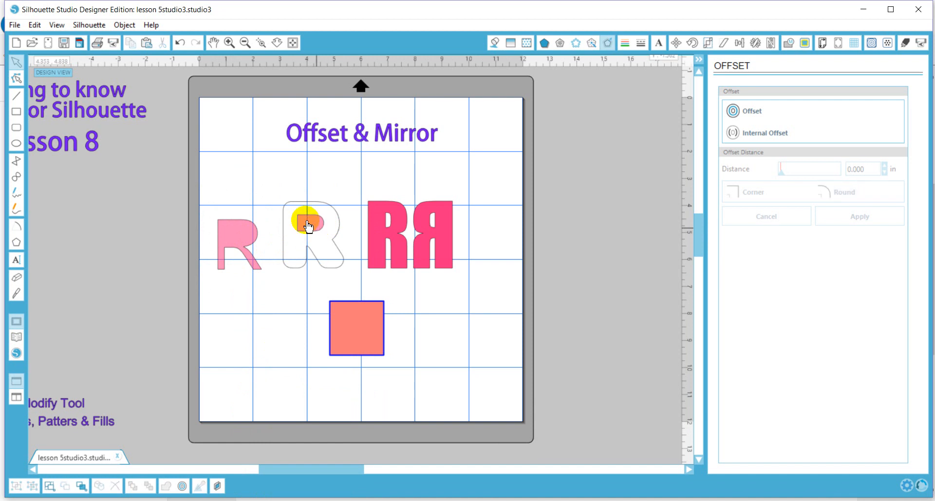
{"action": "left_click_drag", "start_coordinate": [280, 194], "coordinate": [324, 253]}
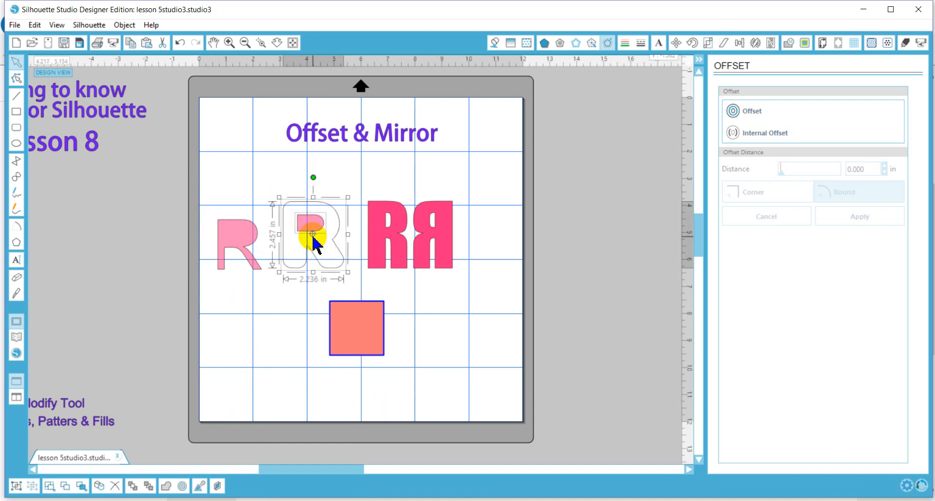
{"action": "right_click", "coordinate": [312, 240]}
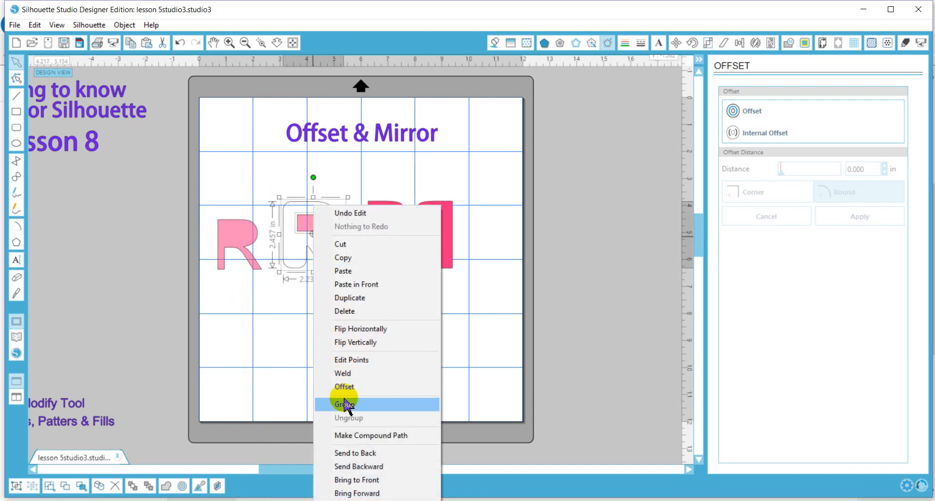
{"action": "left_click", "coordinate": [346, 436]}
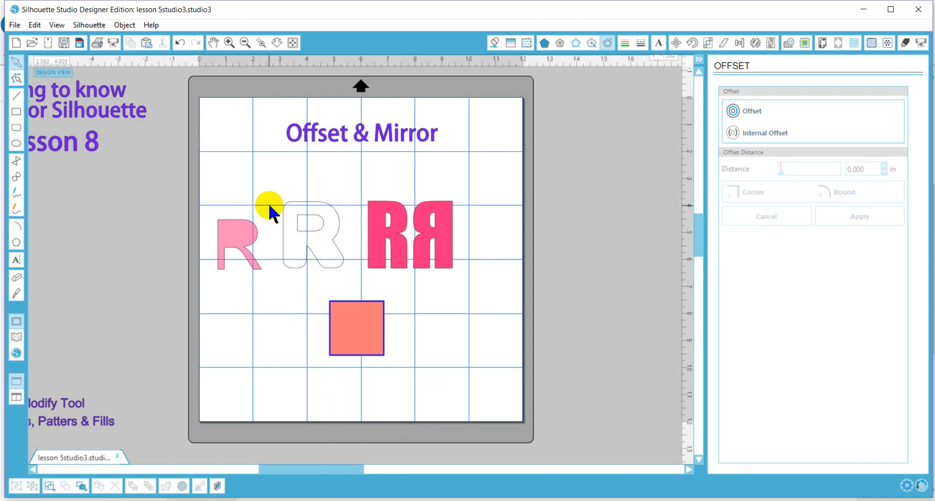
{"action": "left_click_drag", "start_coordinate": [275, 104], "coordinate": [449, 170]}
{"action": "left_click", "coordinate": [457, 185]}
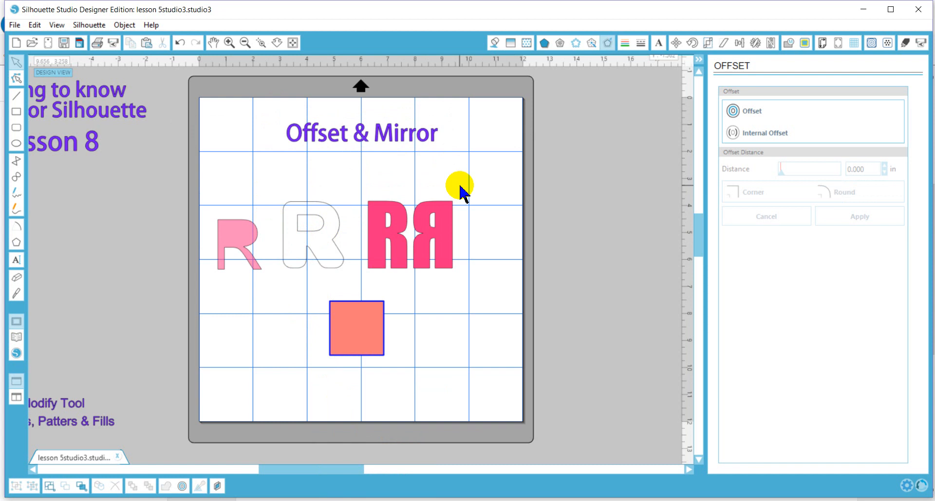